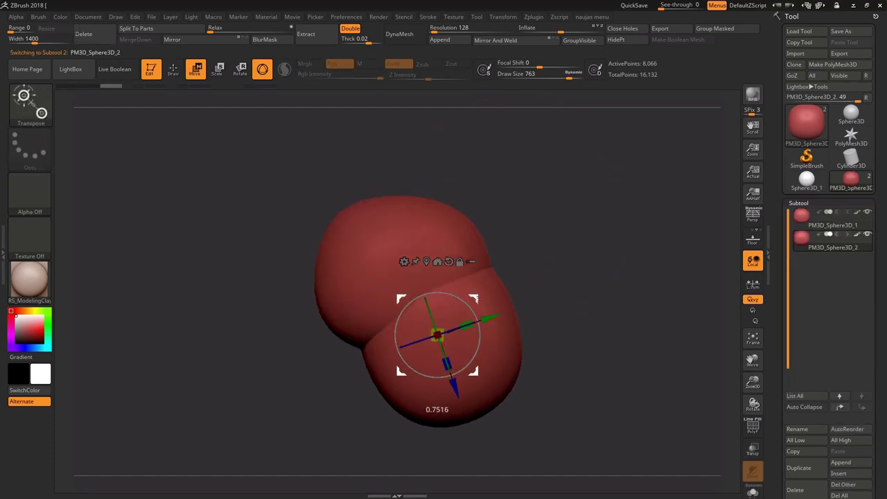
Duplicate the sphere subtool and fill the copy with green.
left_click(60, 17)
left_click(94, 218)
key("q")
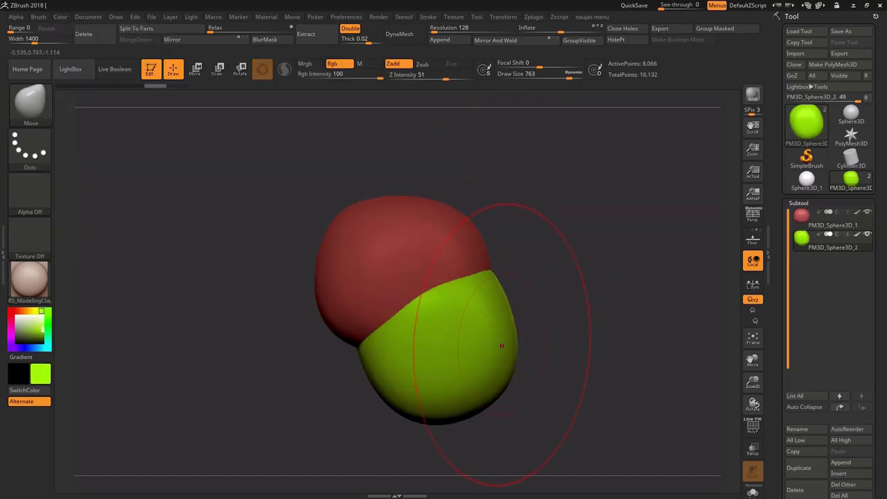
key("space")
mouse_move(516, 345)
left_mouse_down()
mouse_move(502, 304)
mouse_move(585, 229)
left_mouse_up()
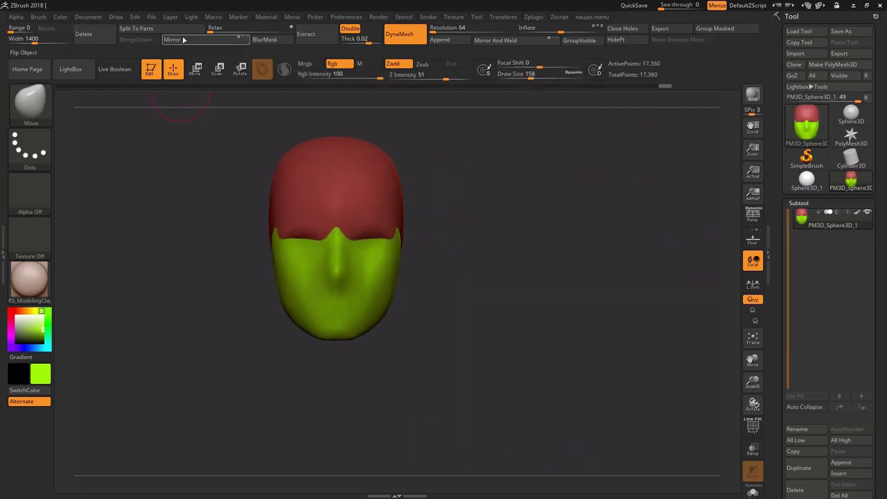
Split the head into red and green polygroup parts and build up the face with ClayBuildup.
left_click(136, 28)
mouse_move(486, 317)
left_mouse_down()
mouse_move(554, 277)
mouse_move(610, 263)
left_mouse_up()
left_click(831, 239)
key("b")
key("c")
key("b")
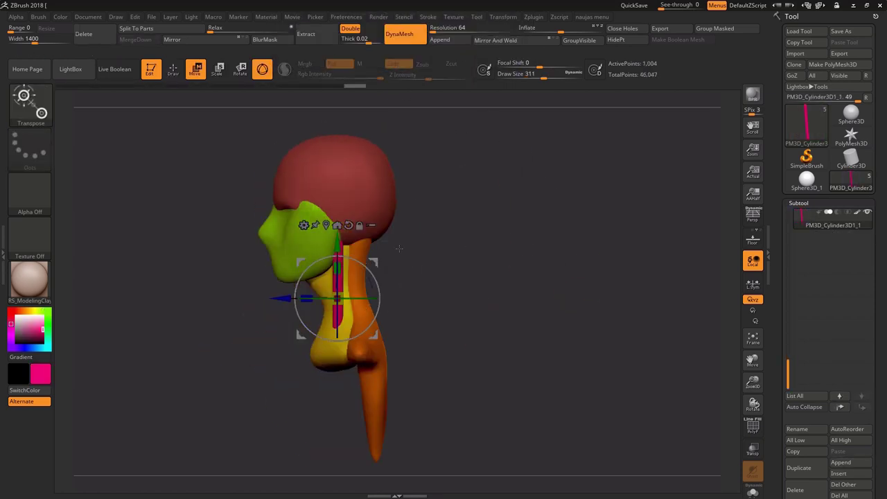
left_click_drag(447, 250, 463, 212)
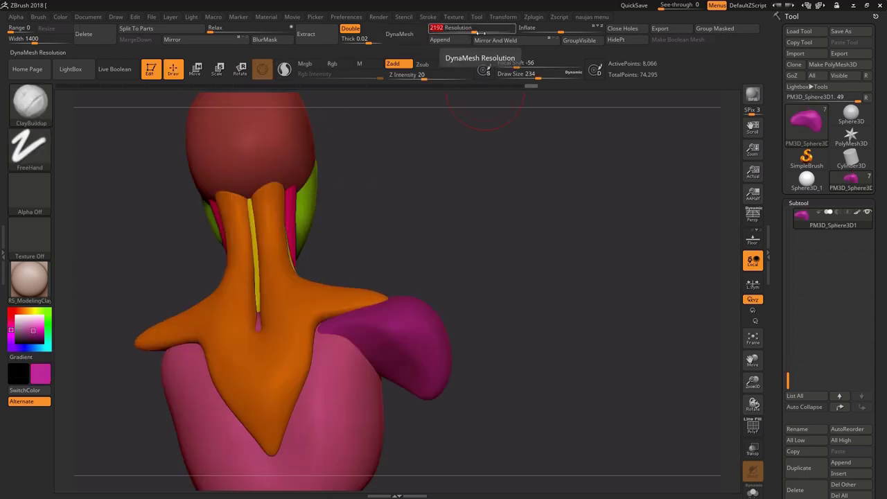
mouse_move(479, 264)
left_mouse_down()
mouse_move(571, 260)
mouse_move(386, 313)
mouse_move(395, 287)
mouse_move(412, 295)
mouse_move(477, 246)
mouse_move(315, 307)
mouse_move(334, 319)
mouse_move(515, 212)
mouse_move(400, 235)
left_mouse_up()
left_click_drag(400, 317, 574, 270)
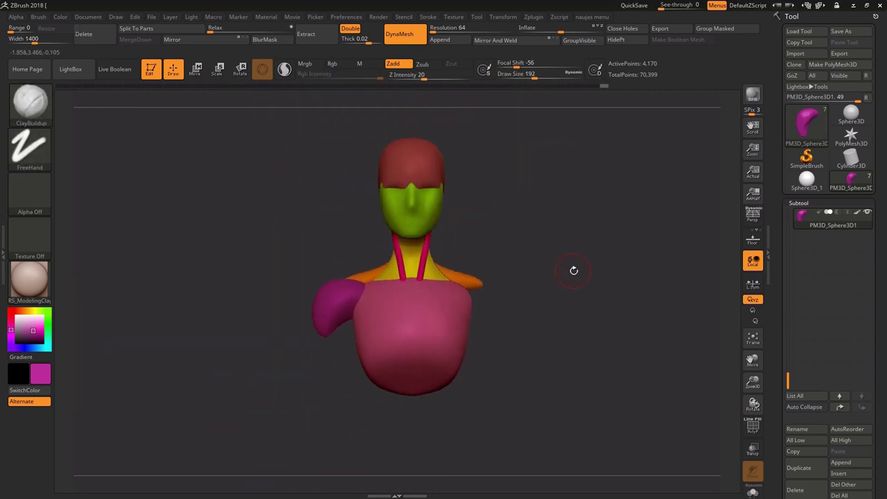
Shape the pectoral and belly blockout shapes with the Move brush.
mouse_move(564, 234)
left_mouse_down()
mouse_move(310, 403)
mouse_move(360, 354)
left_mouse_up()
key("b")
key("m")
key("v")
right_click_drag(365, 374, 399, 337)
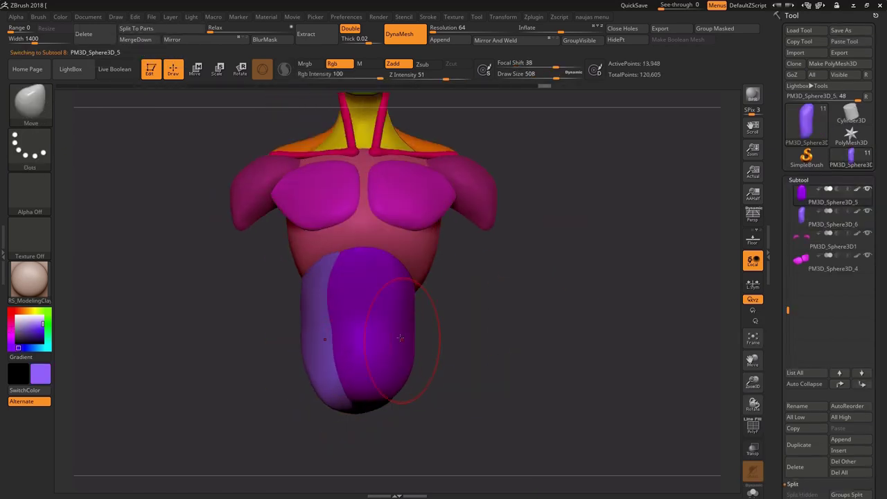
right_click_drag(338, 383, 469, 271)
Scale and position the blue arm cylinder with Transpose, checking it in Transp/Ghost view.
key("e")
left_click(287, 274, "alt")
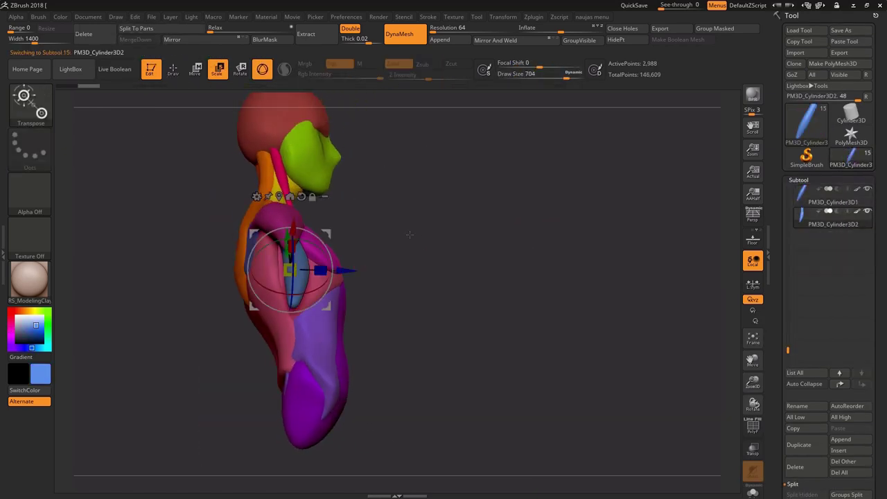
mouse_move(223, 291)
right_mouse_down()
mouse_move(461, 192)
mouse_move(697, 390)
right_mouse_up()
key("w")
key("q")
left_click(752, 450)
key("ctrl")
left_click(753, 449)
Rescale the blue arm piece from the back view and resume sculpting.
right_click_drag(703, 416, 388, 232, "alt")
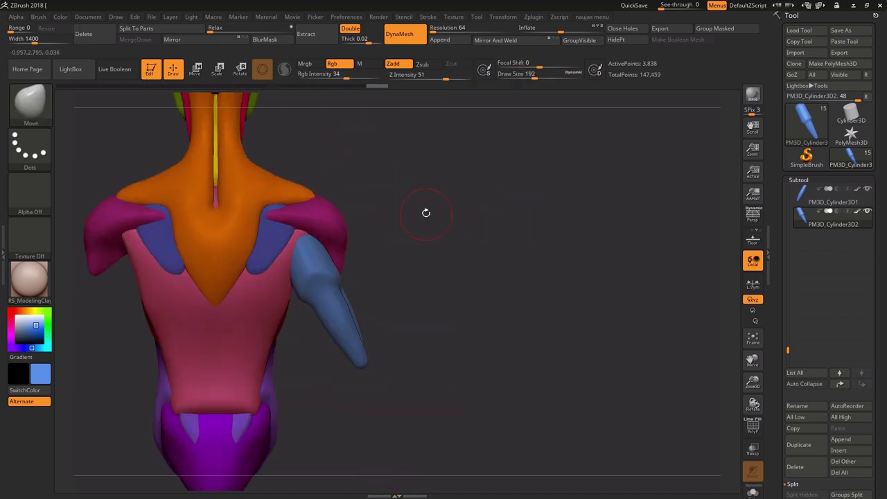
key("space")
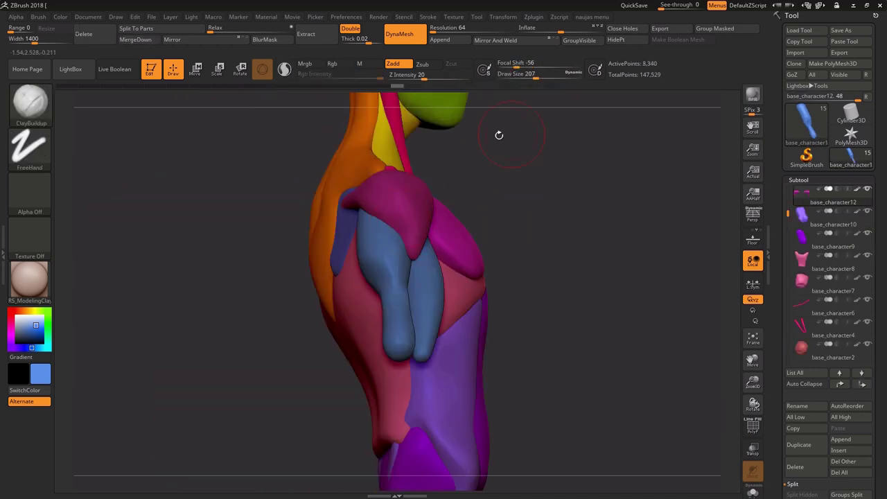
key("space")
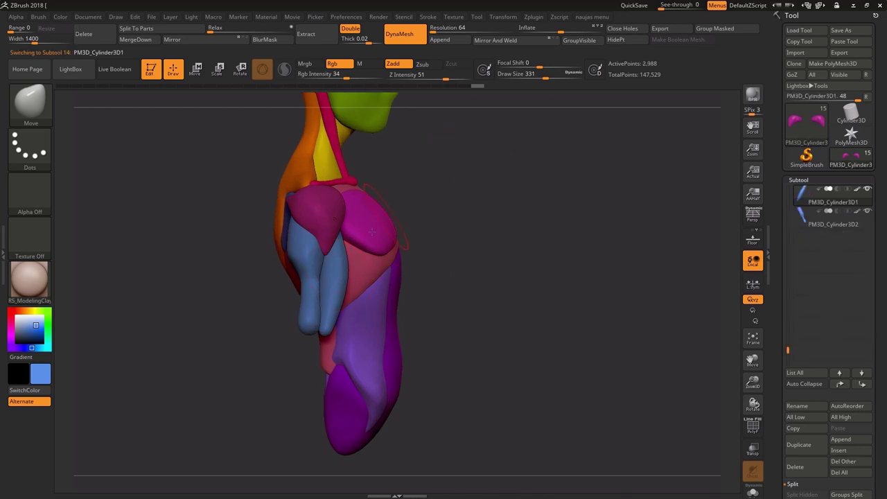
key("e")
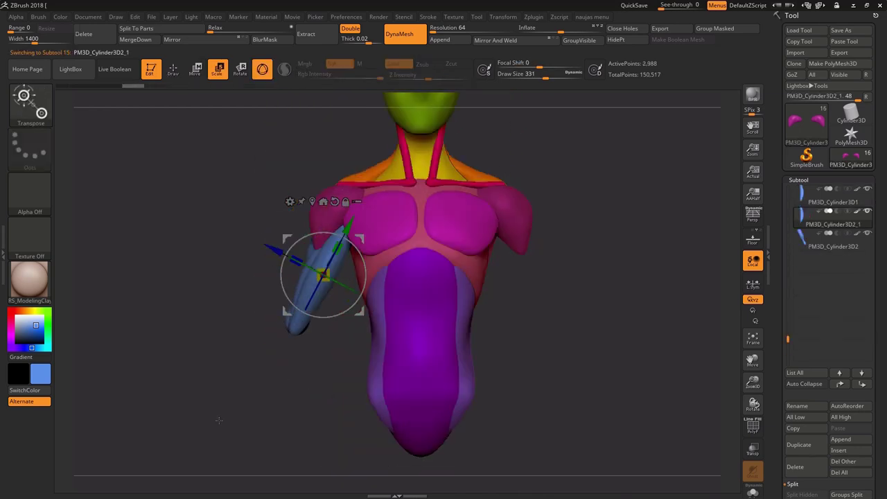
key("q")
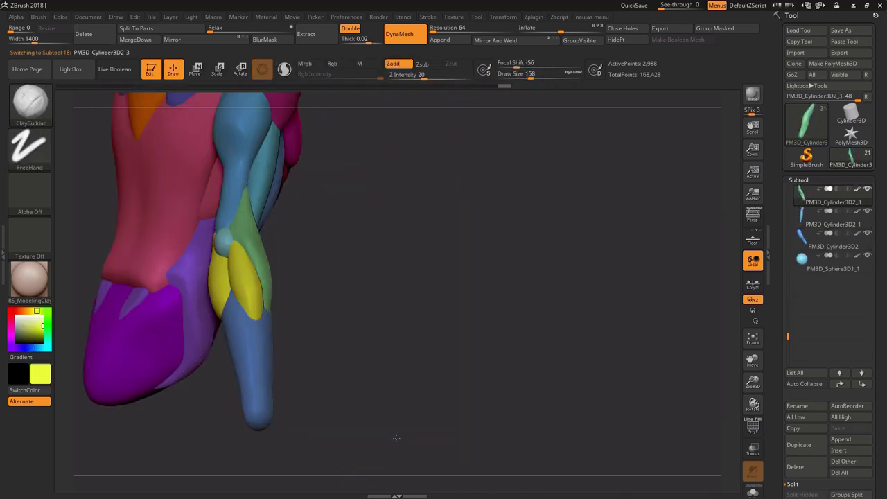
Smooth the yellow arm segment and check the arm from the side.
mouse_move(391, 437)
left_mouse_down()
mouse_move(317, 264)
mouse_move(277, 291)
mouse_move(241, 292)
left_mouse_up()
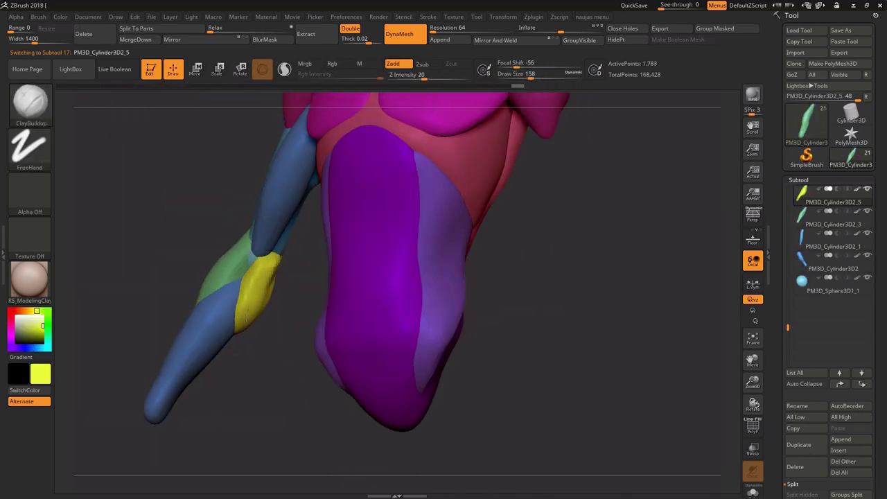
left_click_drag(415, 291, 386, 203)
key("space")
mouse_move(247, 297)
left_mouse_down()
mouse_move(361, 235)
mouse_move(309, 260)
left_mouse_up()
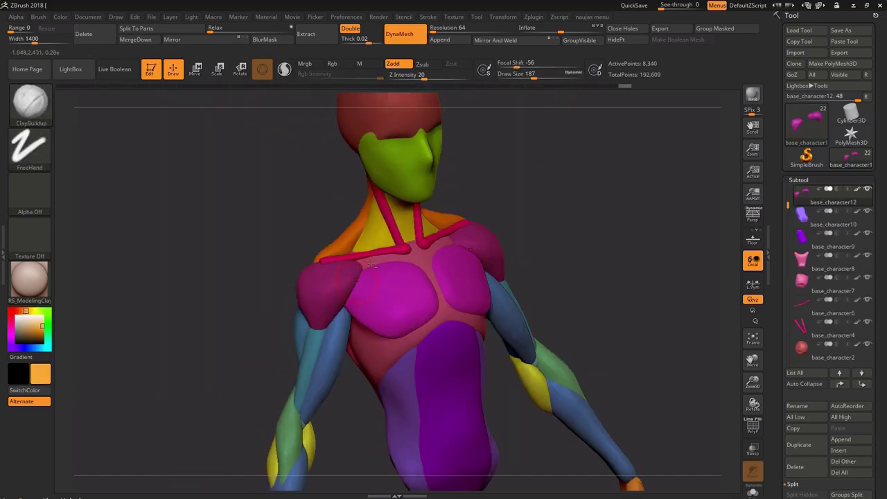
mouse_move(624, 160)
left_mouse_down()
mouse_move(564, 143)
mouse_move(559, 153)
mouse_move(564, 145)
left_mouse_up()
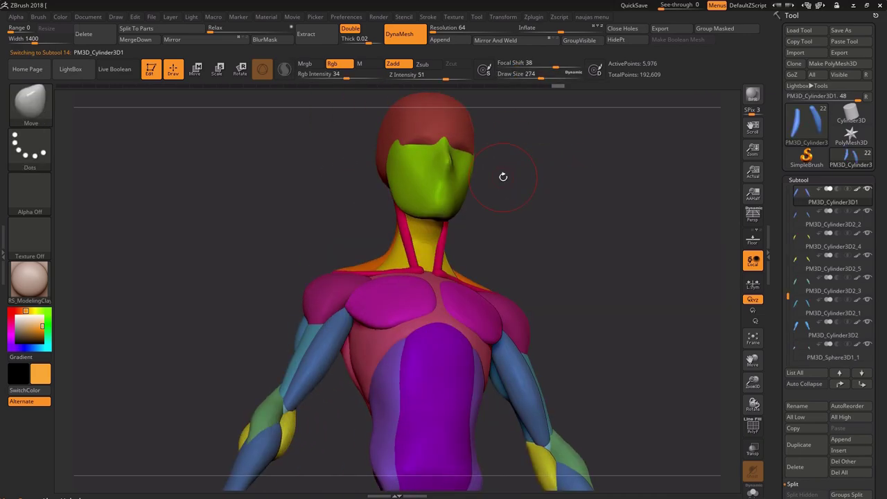
left_click_drag(505, 174, 614, 183)
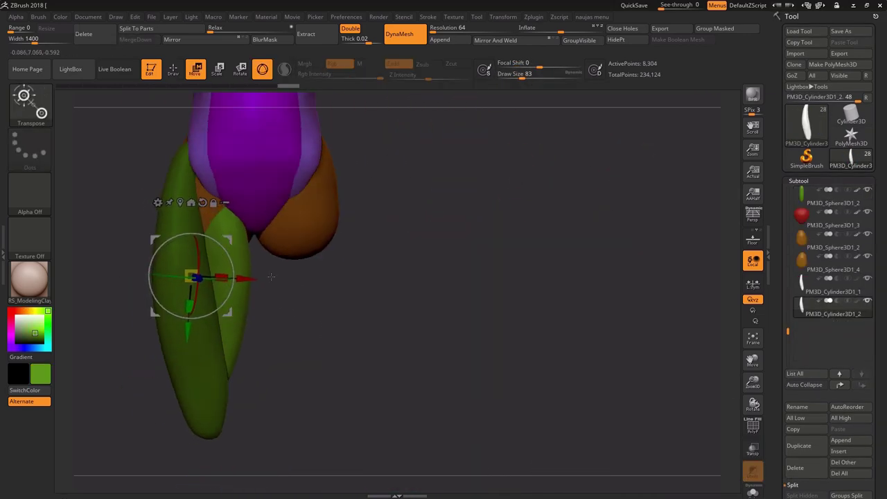
Set the brush size to 234 and shape the hip sphere and green thigh.
key("space")
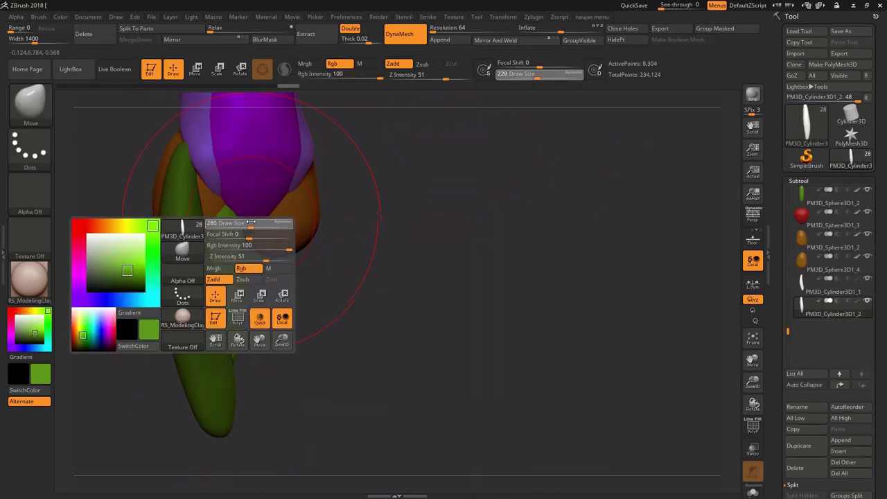
left_click_drag(250, 223, 237, 183)
left_click_drag(364, 187, 242, 221)
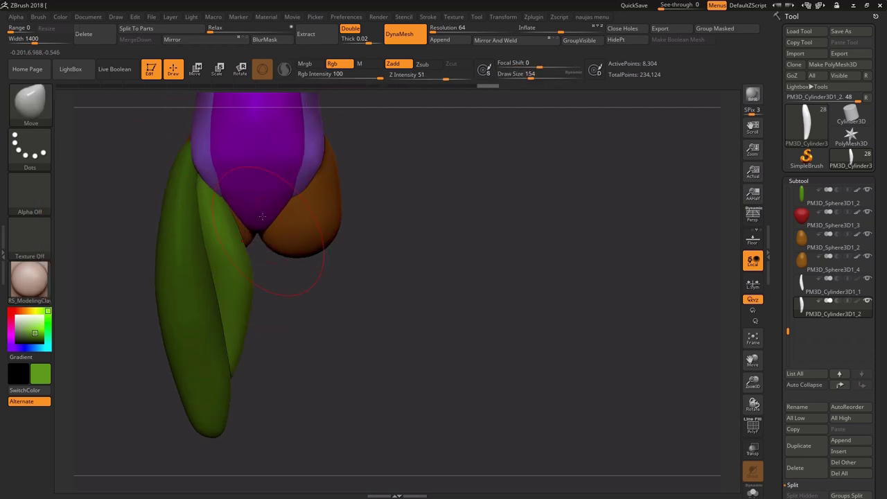
left_click_drag(239, 282, 279, 248)
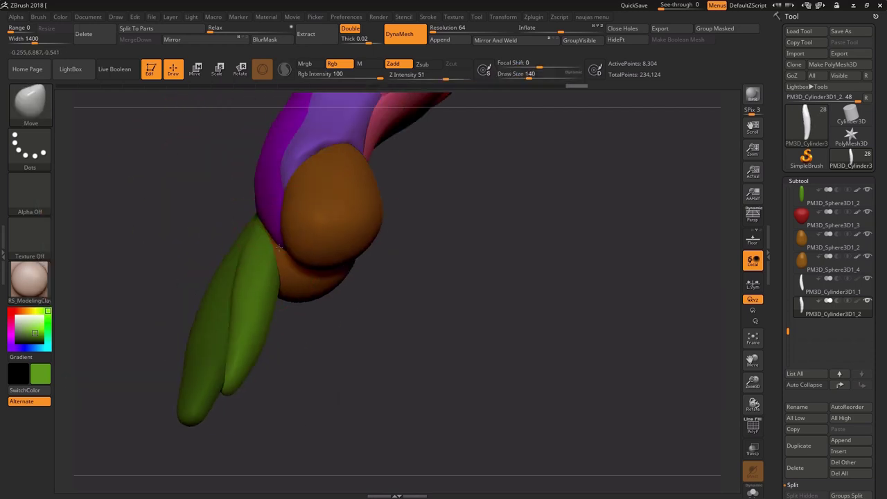
left_click_drag(251, 312, 238, 289)
mouse_move(269, 333)
left_mouse_down()
mouse_move(323, 324)
mouse_move(305, 367)
mouse_move(248, 346)
mouse_move(200, 296)
left_mouse_up()
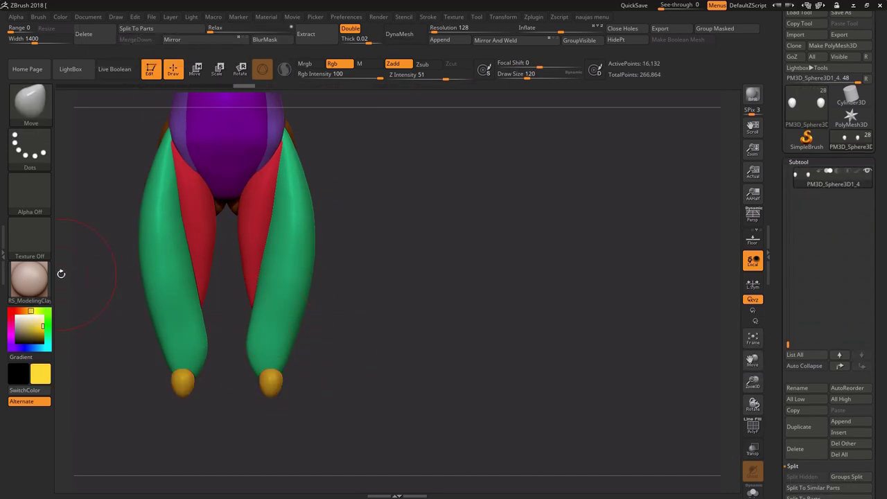
Position the lower-leg cylinder with Transpose Move and shape the legs.
key("w")
mouse_move(306, 333)
left_mouse_down()
mouse_move(319, 345)
mouse_move(396, 240)
left_mouse_up()
key("q")
left_click_drag(382, 272, 305, 277)
key("w")
left_click(360, 257, "alt")
left_click_drag(360, 256, 451, 219)
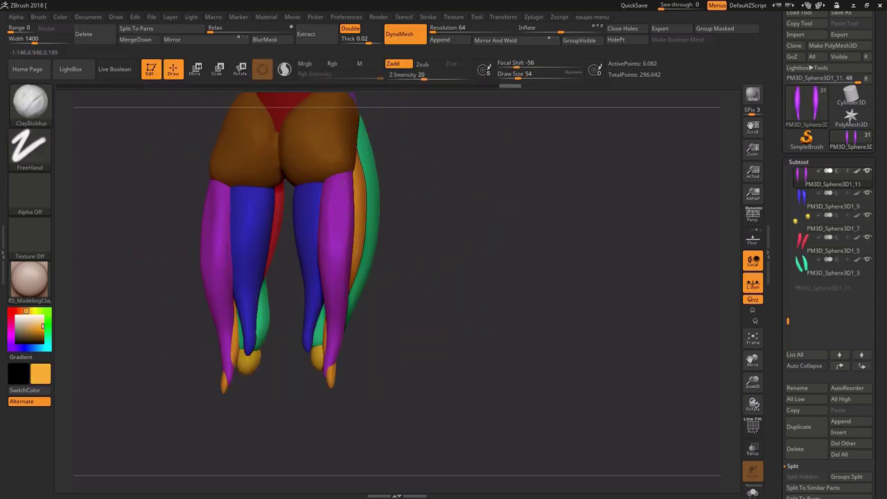
mouse_move(341, 191)
left_mouse_down()
mouse_move(462, 173)
mouse_move(436, 162)
mouse_move(454, 143)
mouse_move(426, 231)
mouse_move(402, 228)
left_mouse_up()
Shape and reposition the blue calf piece with the Move brush and Transpose.
left_click(290, 255, "alt")
key("space")
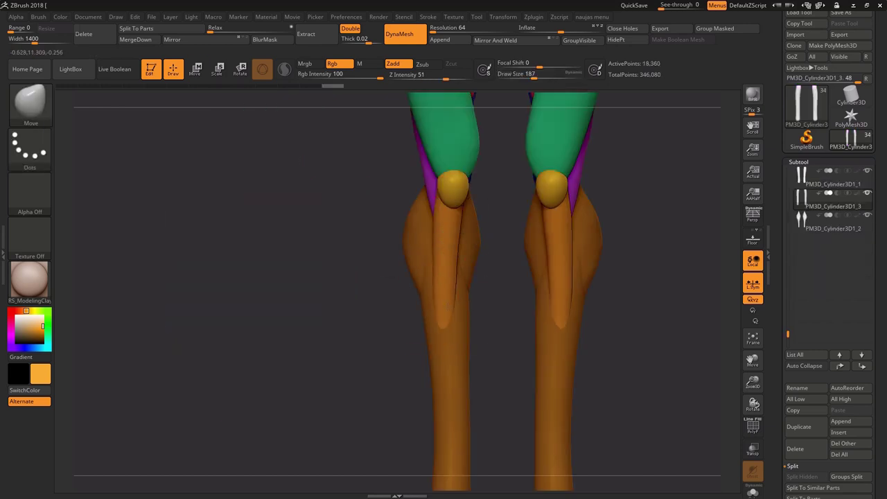
key("w")
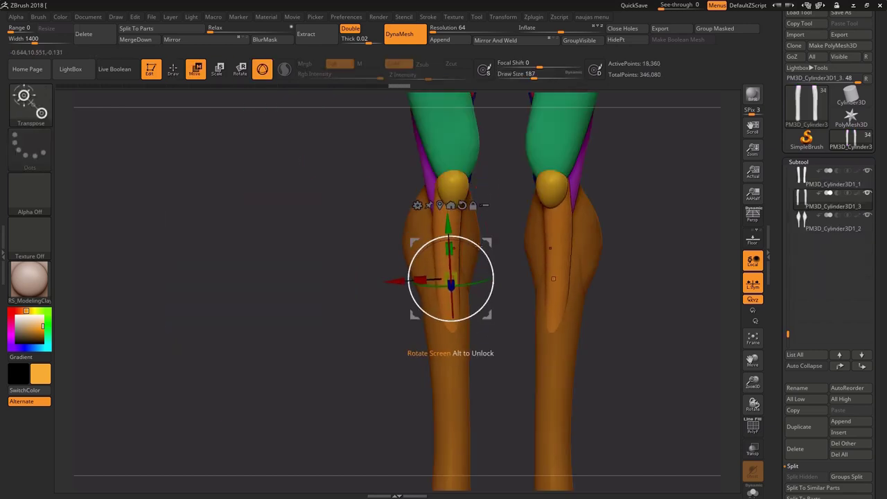
left_click_drag(548, 228, 644, 154)
key("q")
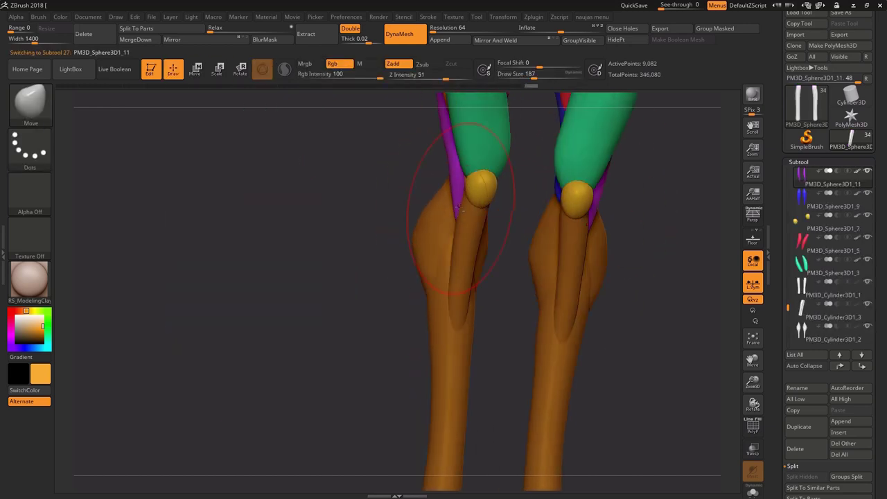
left_click_drag(440, 214, 559, 253)
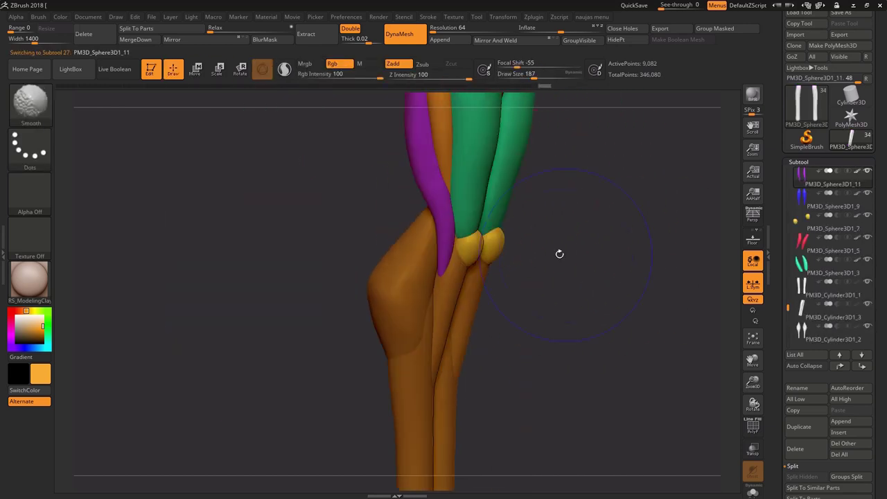
Refine the purple leg piece and the yellow kneecap with the brush.
left_click(435, 282, "alt")
mouse_move(435, 283)
left_mouse_down()
mouse_move(614, 234)
mouse_move(527, 249)
mouse_move(499, 238)
mouse_move(548, 239)
left_mouse_up()
left_click(493, 254, "alt")
key("space")
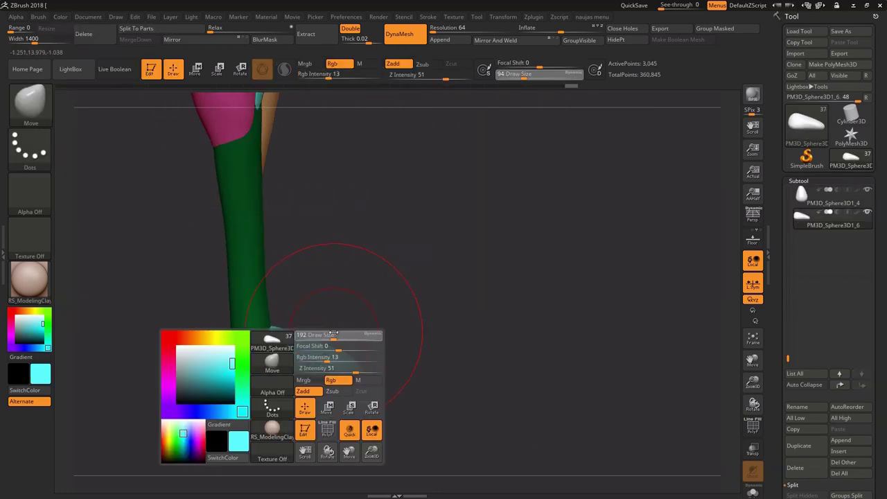
Shape the teal feet and toes with the Move brush at size 87, then view the whole figure.
key("space")
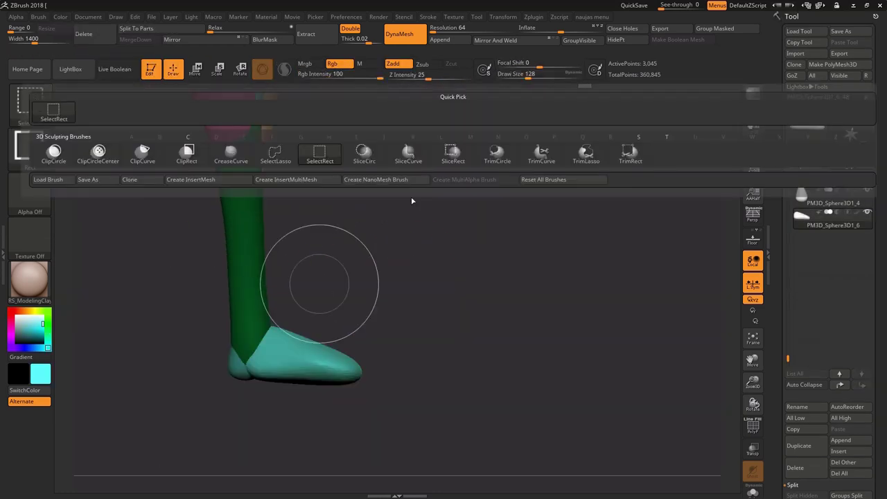
left_click_drag(373, 375, 179, 375, "ctrl+shift")
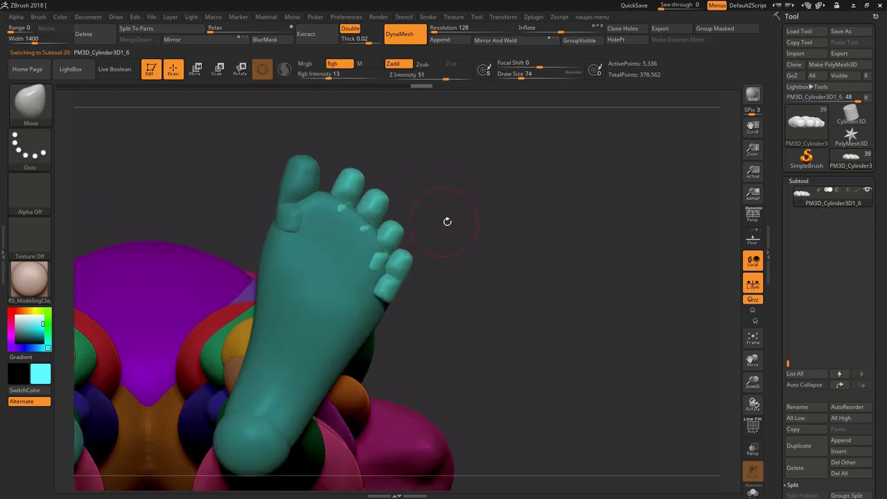
key("space")
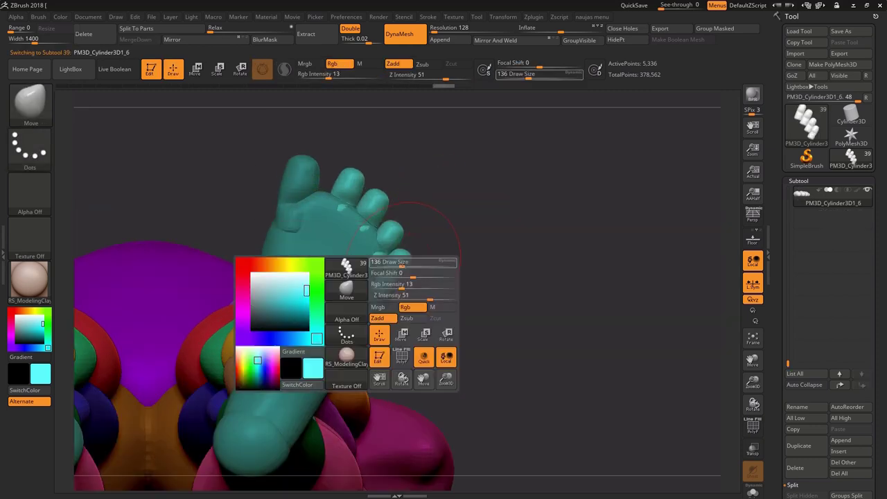
left_click_drag(374, 289, 383, 290)
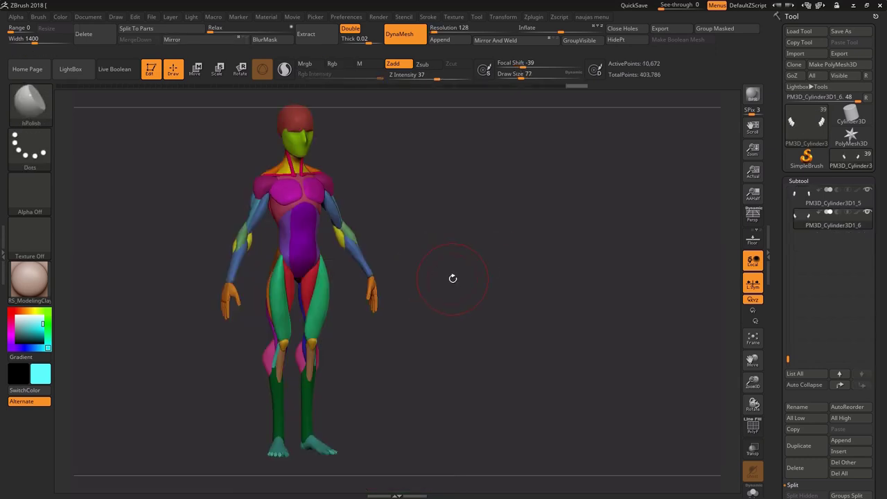
left_click_drag(453, 278, 536, 258)
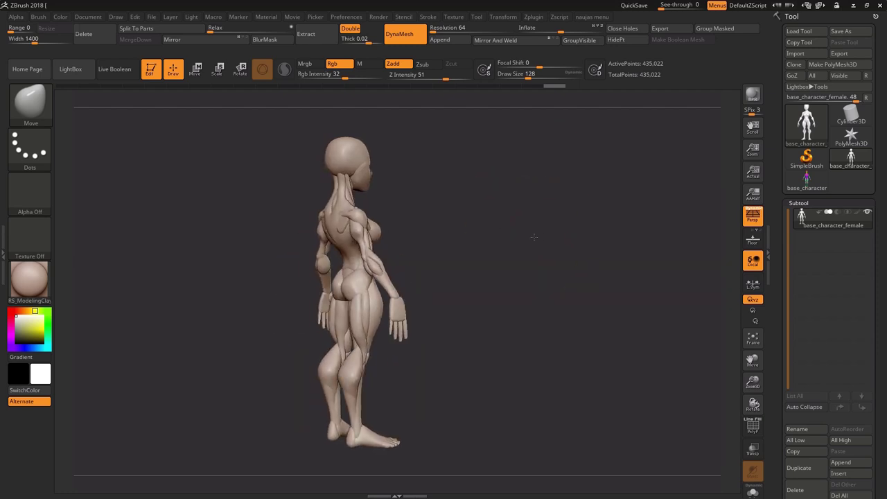
Fill the body with white and move the sphere eyeball into the eye socket.
left_click_drag(515, 258, 519, 245)
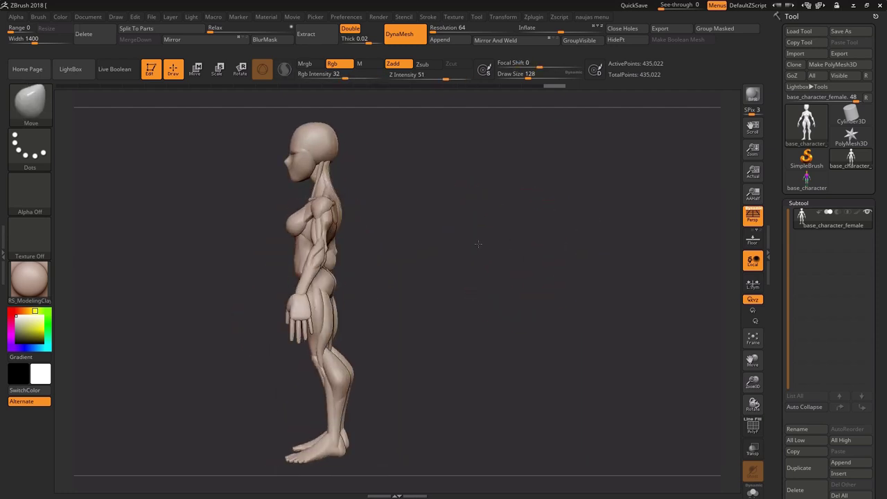
left_click_drag(452, 259, 505, 223, "shift")
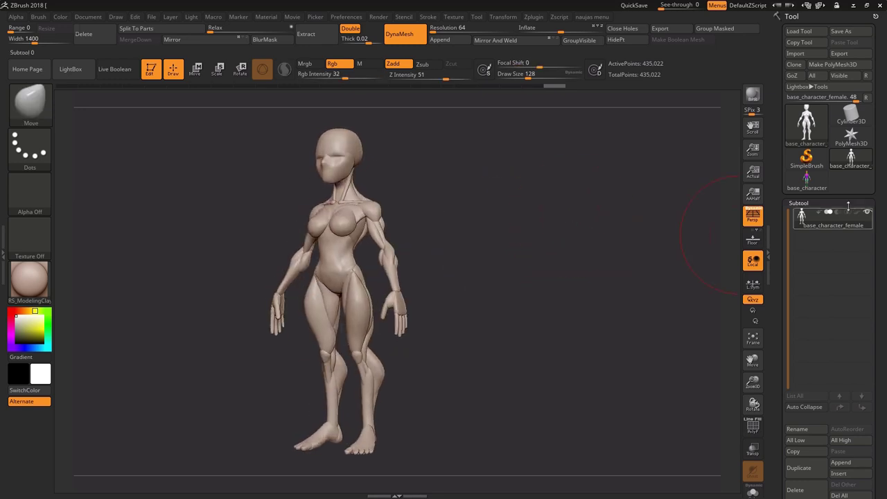
left_click(60, 16)
left_click(83, 215)
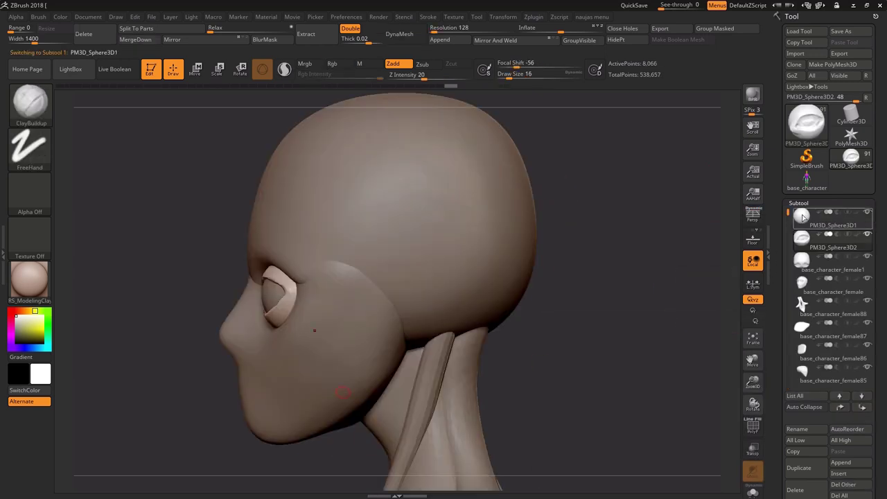
key("w")
left_click_drag(556, 159, 561, 179)
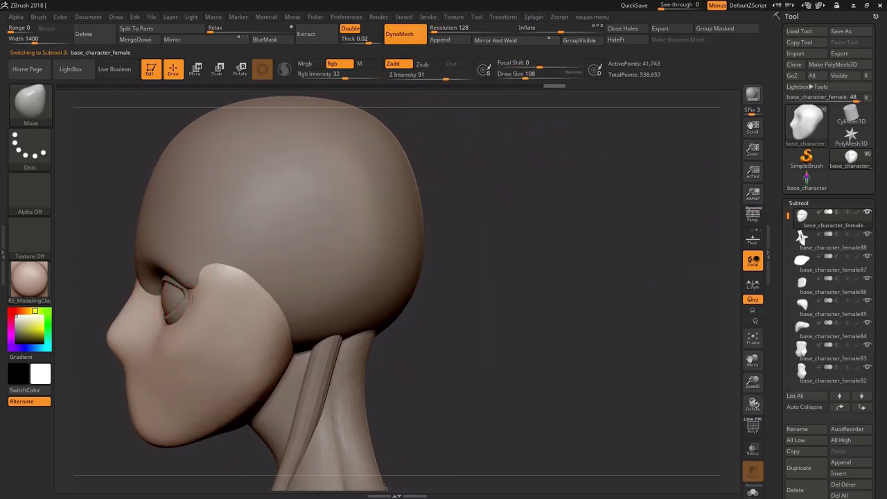
Sculpt the nose and smiling lips with ClayBuildup, then paint skin, green eyes and red lips.
mouse_move(190, 297)
right_mouse_down()
mouse_move(190, 438)
mouse_move(200, 332)
right_mouse_up()
key("b")
key("c")
key("b")
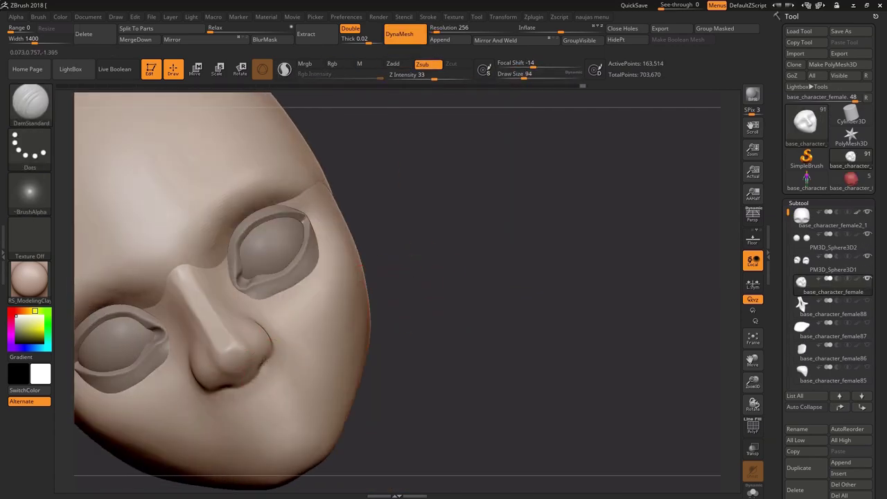
right_click_drag(263, 360, 328, 341)
mouse_move(278, 367)
right_mouse_down("shift")
mouse_move(422, 446)
mouse_move(291, 294)
right_mouse_up("shift")
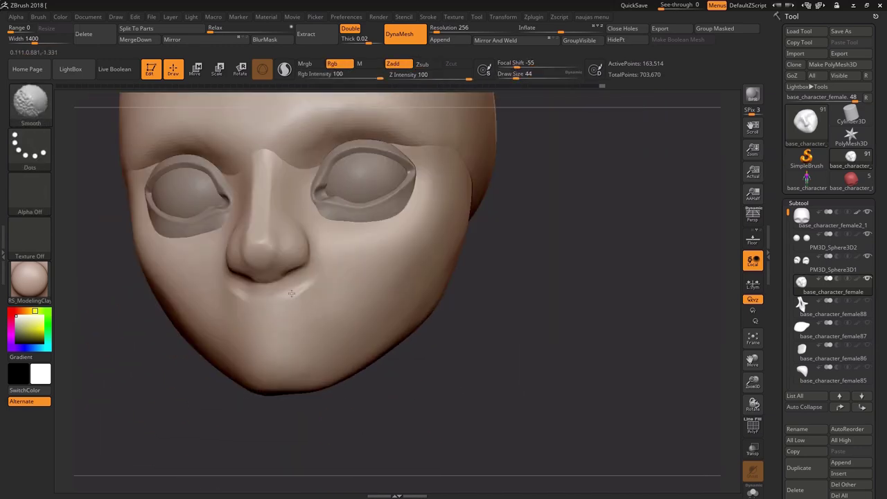
mouse_move(350, 298)
right_mouse_down()
mouse_move(278, 302)
mouse_move(340, 291)
mouse_move(337, 273)
mouse_move(488, 248)
mouse_move(371, 213)
mouse_move(568, 231)
mouse_move(449, 248)
mouse_move(451, 234)
mouse_move(449, 266)
right_mouse_up()
left_click_drag(293, 253, 451, 257)
right_click_drag(451, 257, 307, 263)
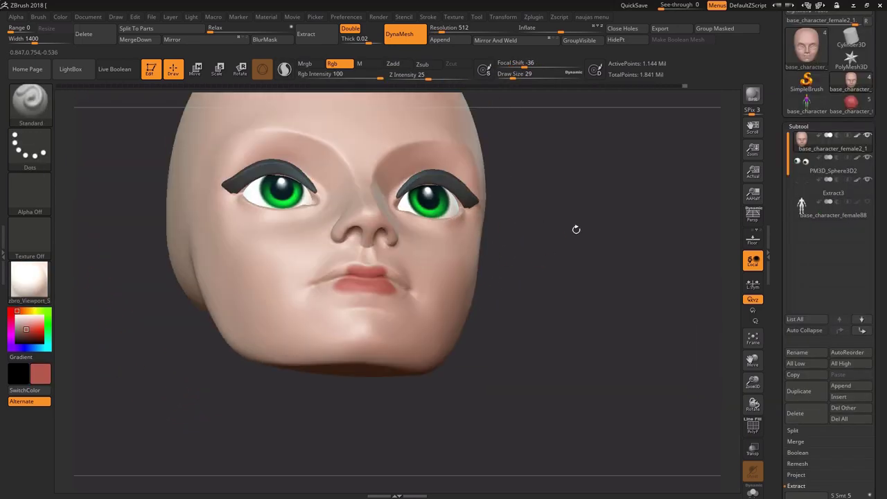
right_click_drag(576, 230, 358, 260)
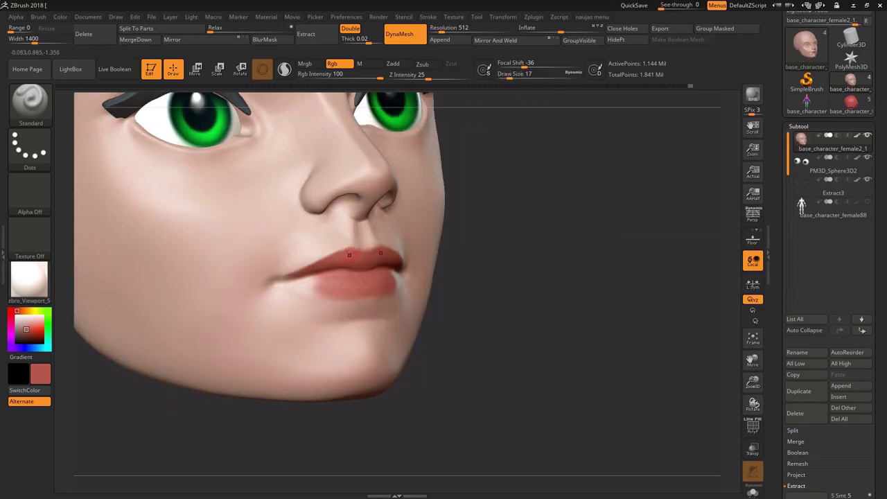
Mask the brows, extract them as a new eyebrow subtool and paint them brown.
right_click_drag(410, 282, 411, 272)
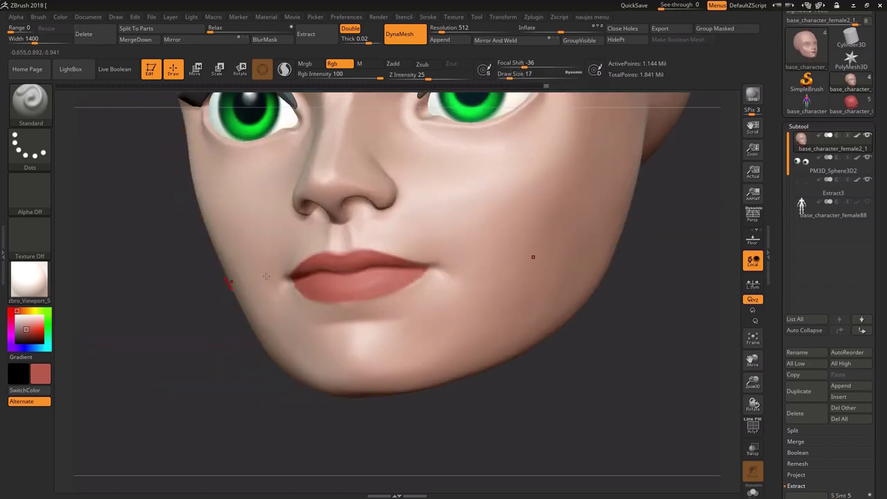
mouse_move(429, 273)
right_mouse_down()
mouse_move(534, 212)
mouse_move(580, 361)
mouse_move(592, 289)
right_mouse_up()
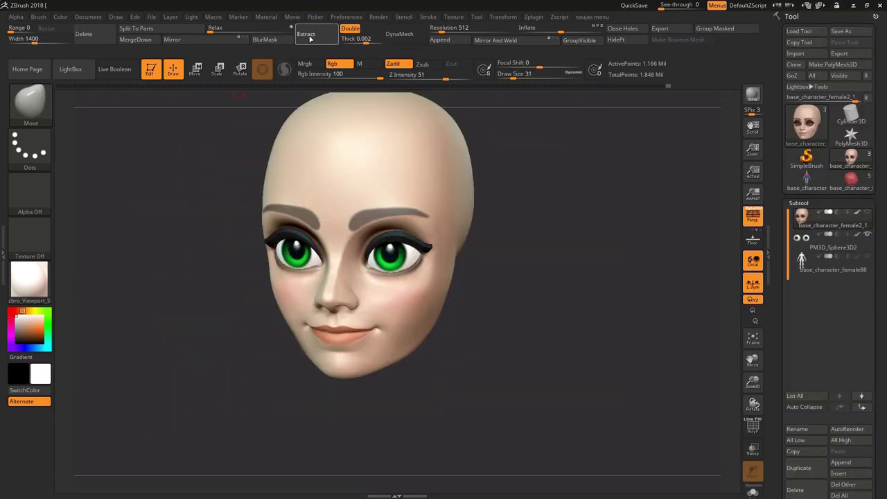
right_click_drag(429, 114, 477, 110)
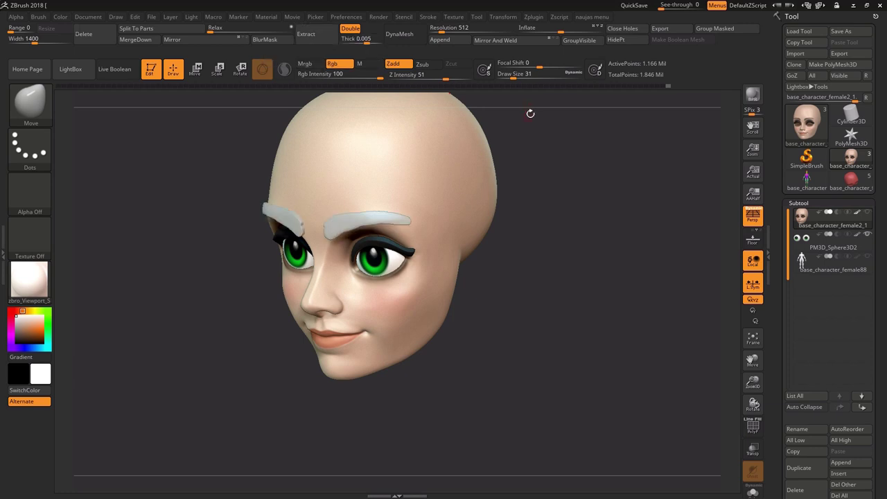
right_click_drag(531, 113, 260, 140)
key("ctrl")
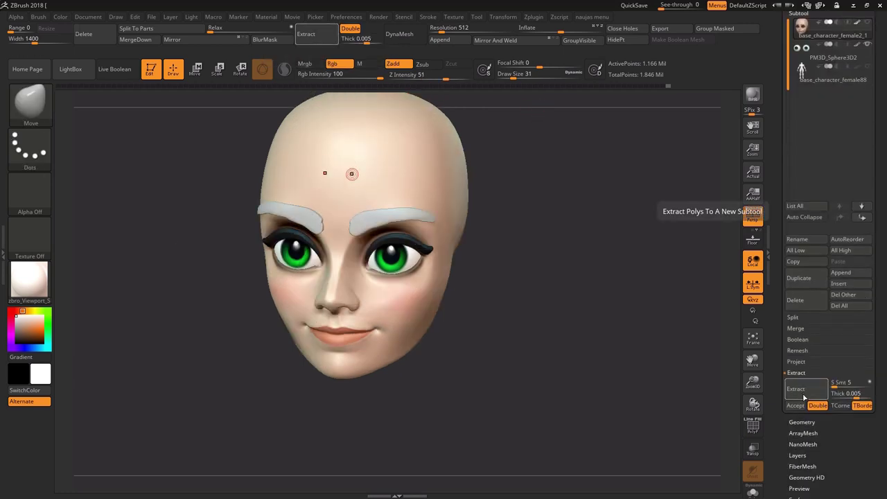
left_click(795, 405)
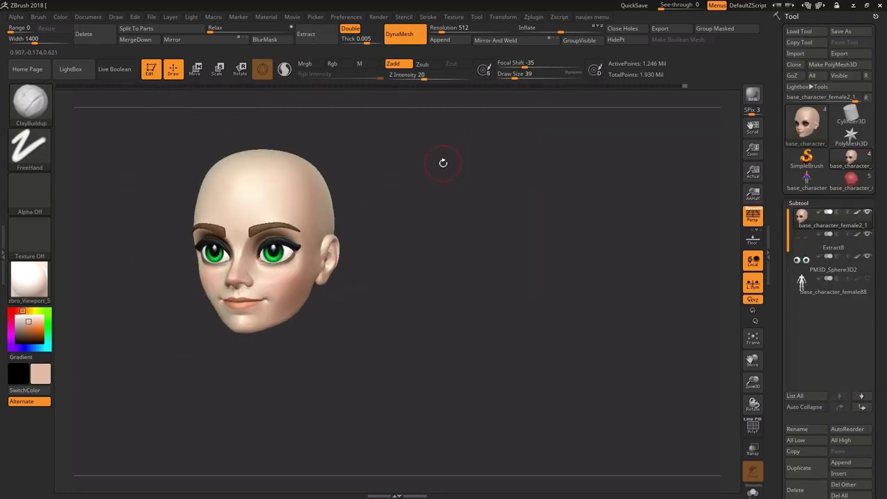
right_click_drag(443, 162, 520, 270)
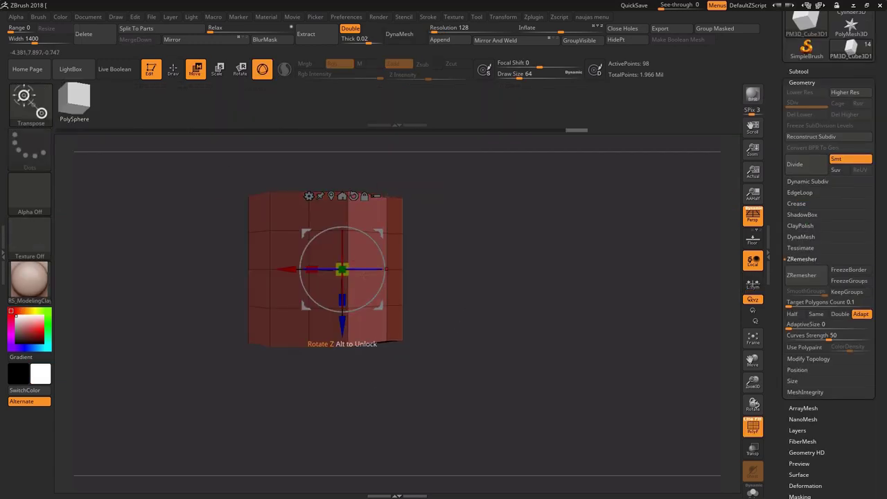
Mask a strip of the box, invert it and use Split Masked Points to separate it.
left_click_drag(385, 269, 383, 272)
left_click(446, 274, "ctrl")
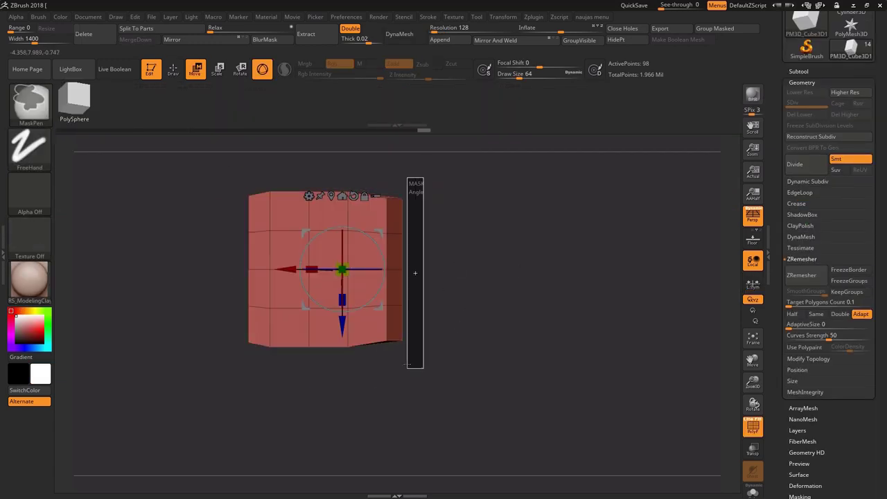
left_click_drag(409, 363, 456, 272)
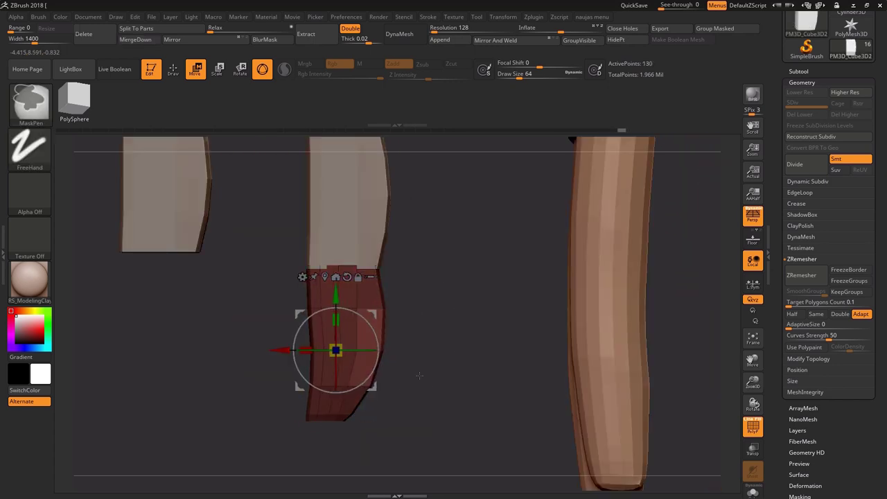
left_click(419, 375, "ctrl")
mouse_move(419, 376)
left_mouse_down()
mouse_move(363, 338)
mouse_move(355, 309)
left_mouse_up()
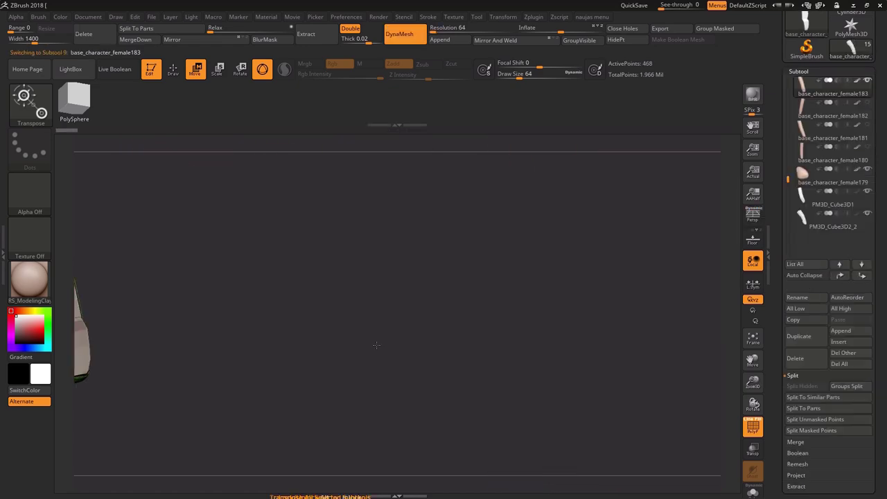
left_click(811, 430)
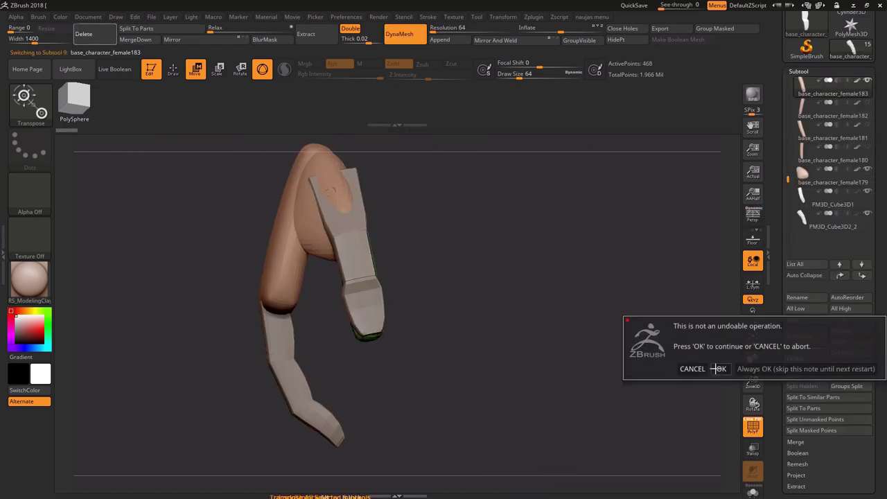
left_click(725, 367)
Arrange the finger blocks on the hand, then DynaMesh and hPolish it smooth.
left_click_drag(750, 300, 648, 395)
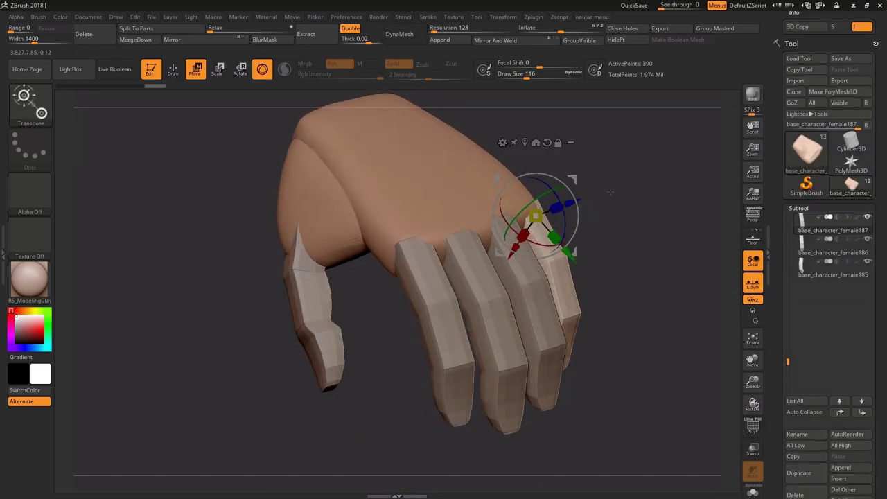
left_click_drag(331, 385, 435, 246)
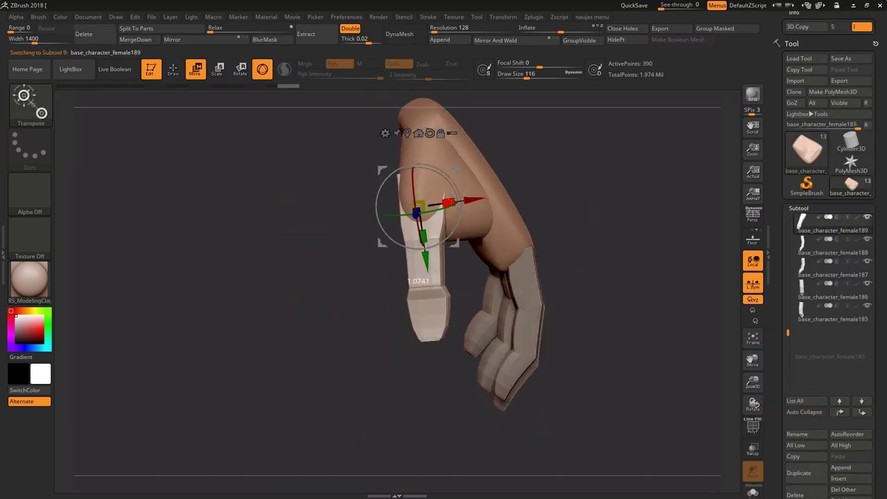
left_click_drag(527, 228, 598, 186)
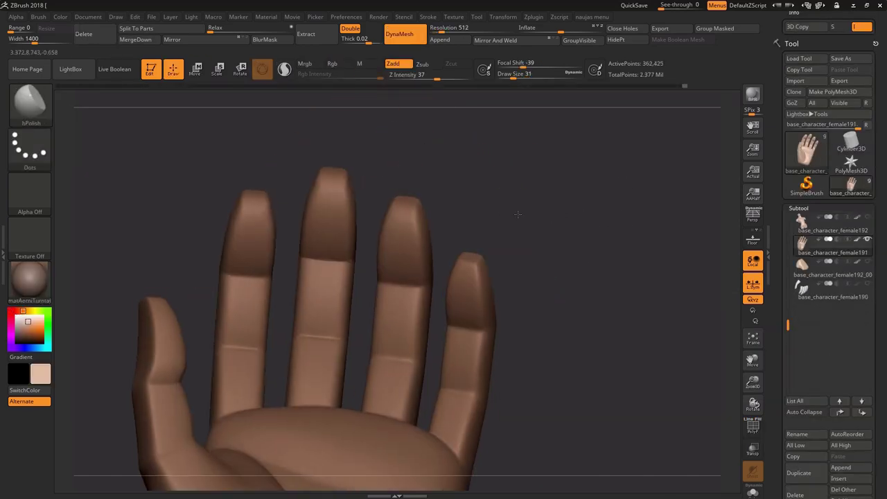
left_click_drag(513, 222, 521, 248)
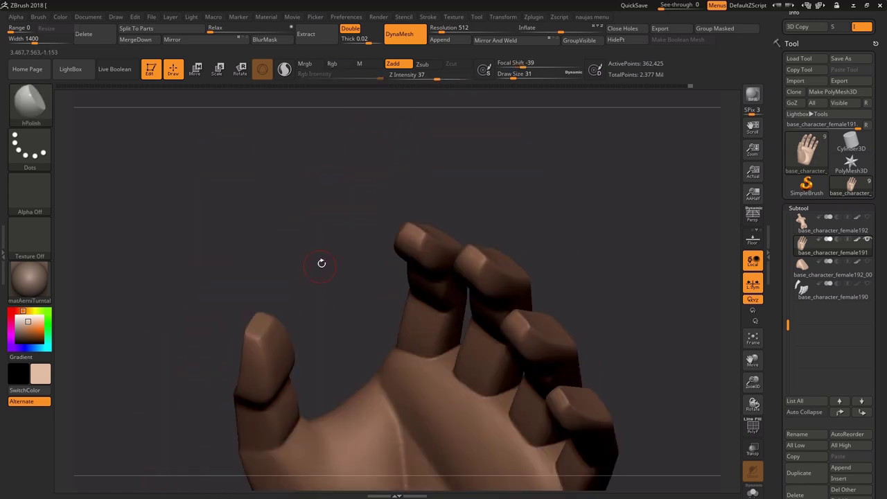
left_click_drag(321, 261, 281, 284)
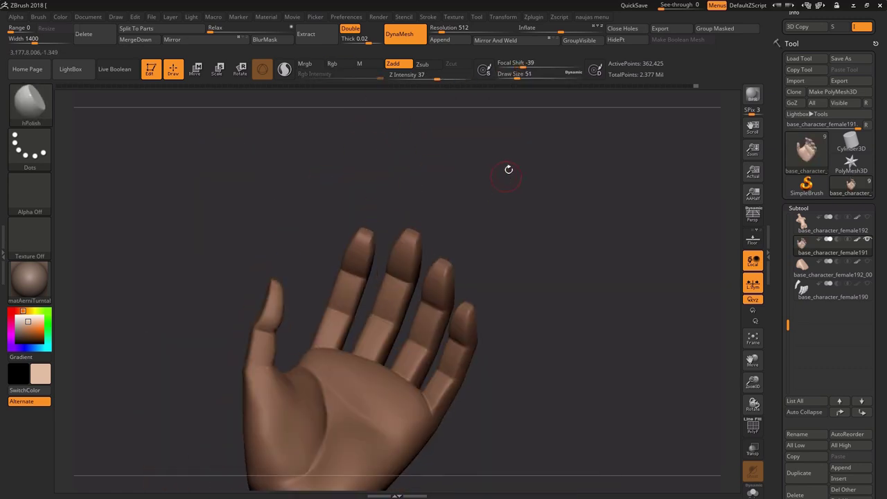
mouse_move(509, 169)
left_mouse_down()
mouse_move(523, 224)
mouse_move(478, 166)
left_mouse_up()
key("space")
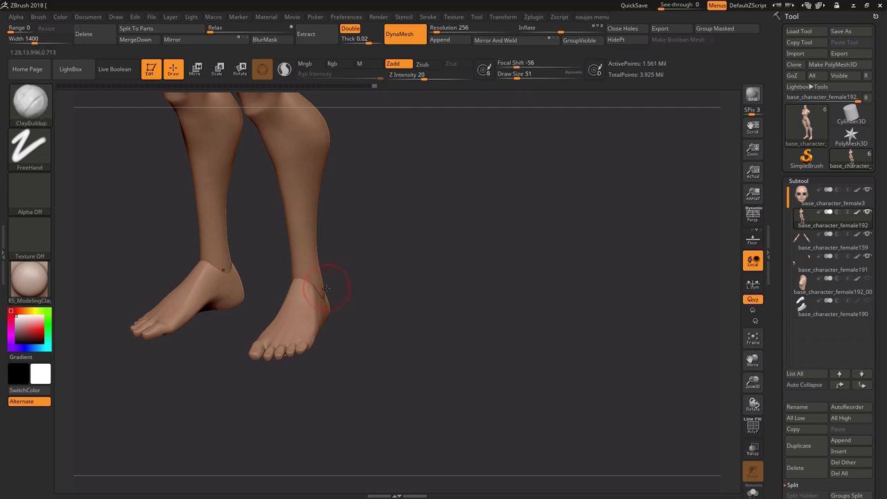
Carve creases with DamStandard and refine the legs, torso and back from all sides.
left_click_drag(336, 183, 394, 212)
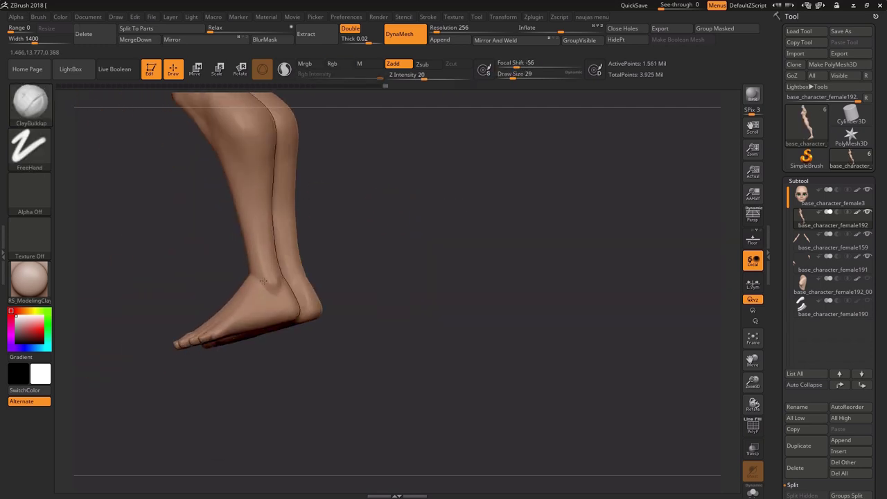
key("space")
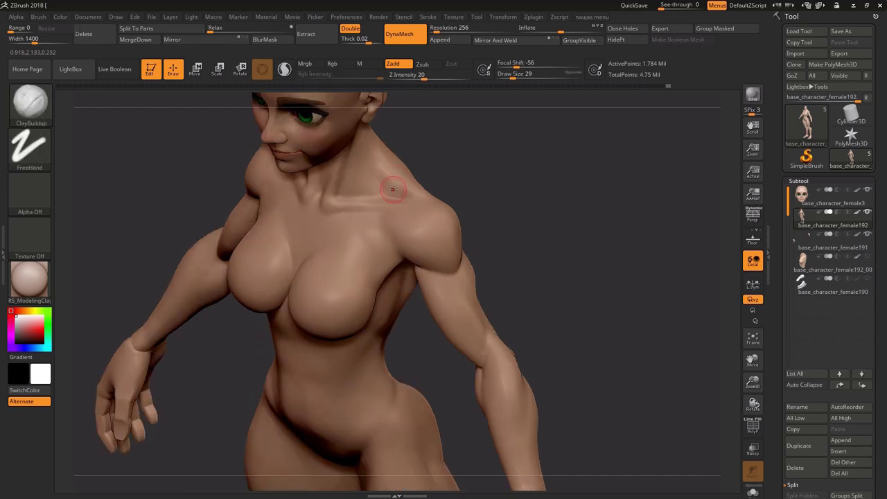
mouse_move(391, 169)
left_mouse_down()
mouse_move(396, 182)
mouse_move(531, 119)
mouse_move(560, 130)
left_mouse_up()
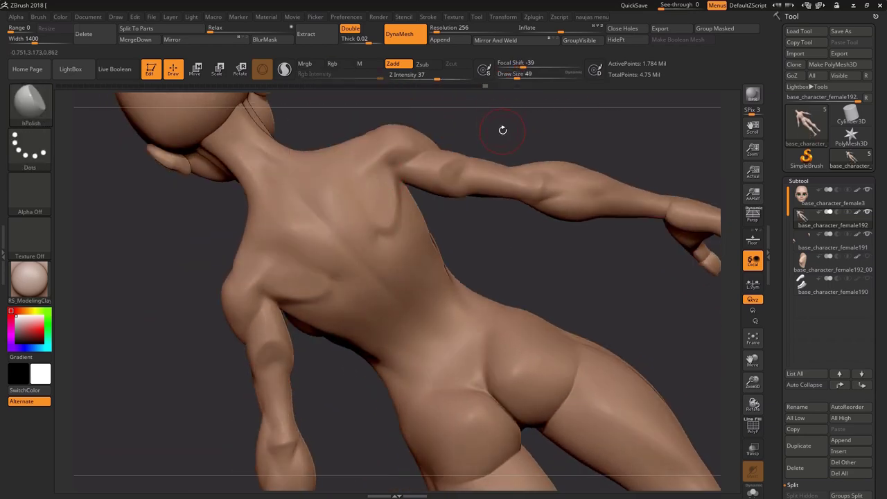
left_click_drag(502, 129, 518, 197)
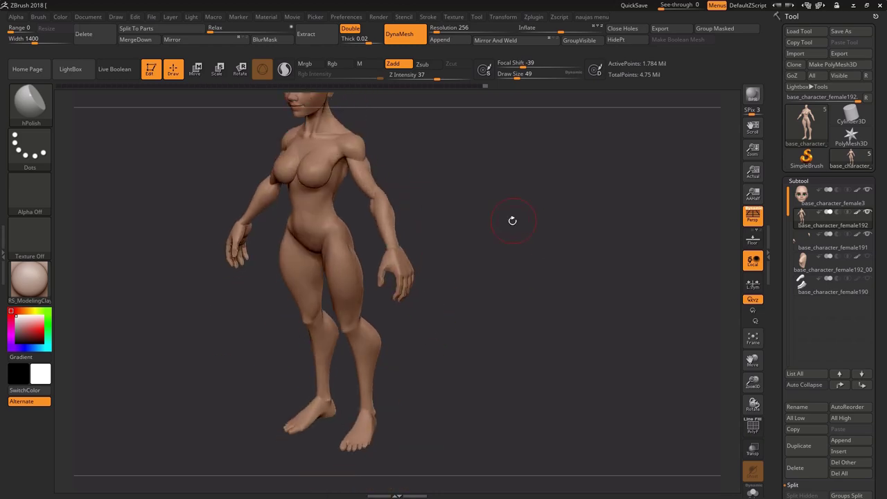
left_click_drag(512, 221, 522, 208)
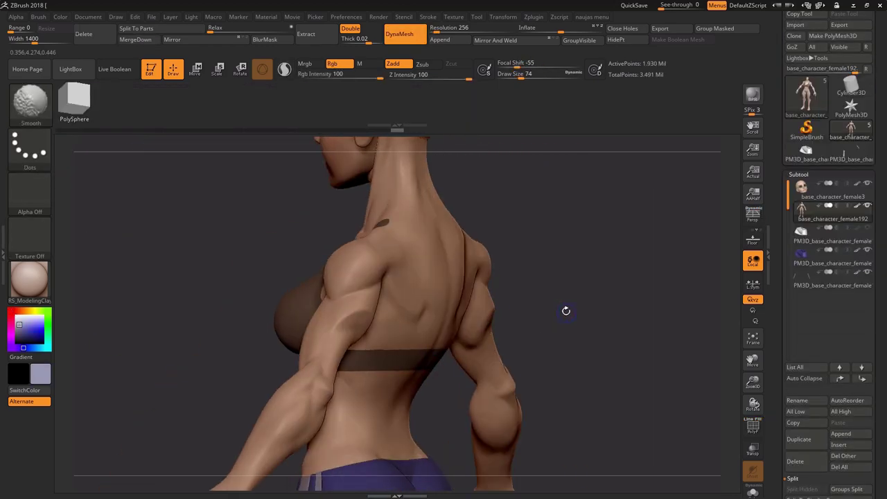
Insert ZModeler edge loops into the shorts, including one along the side stripe.
left_click_drag(564, 311, 538, 308)
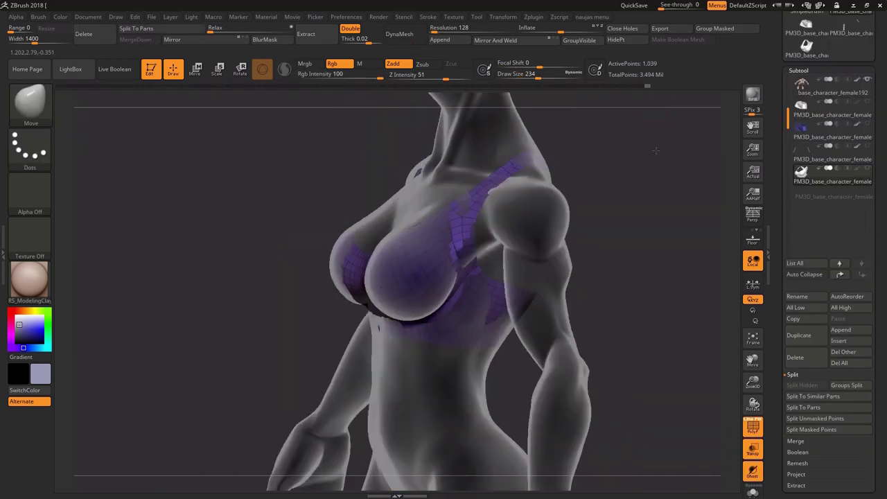
left_click_drag(527, 228, 627, 181)
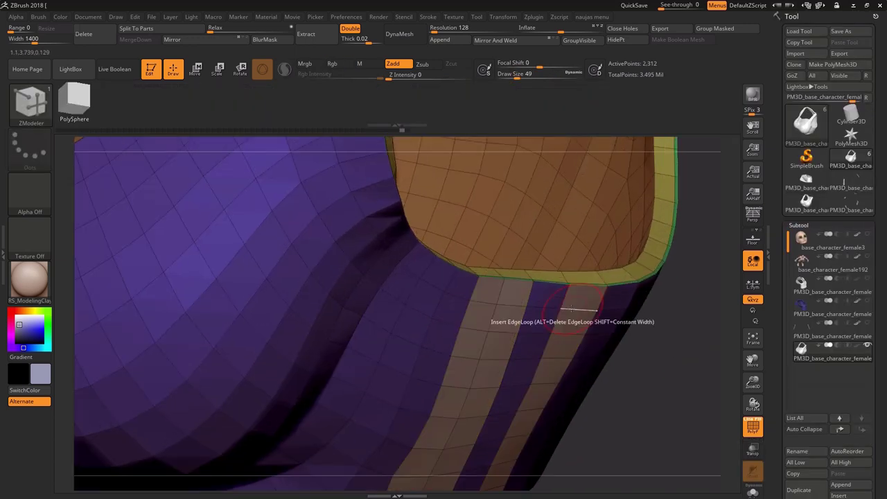
left_click(563, 284)
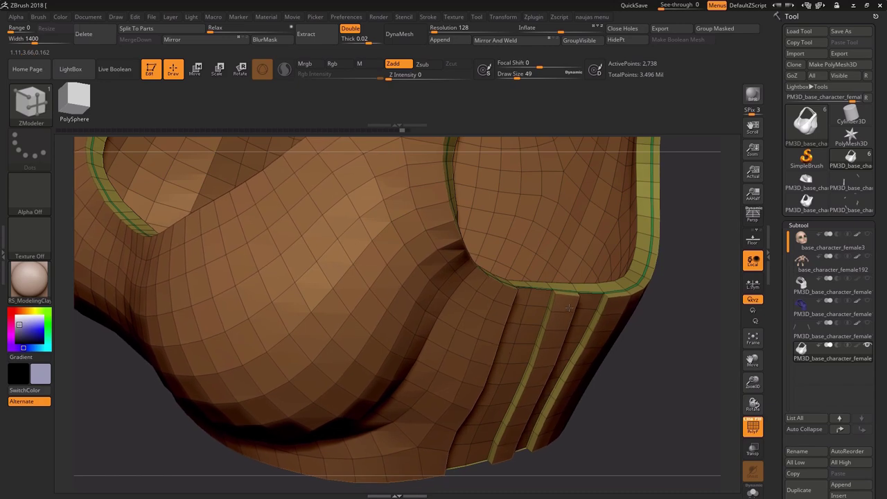
left_click_drag(686, 388, 693, 284)
mouse_move(869, 281)
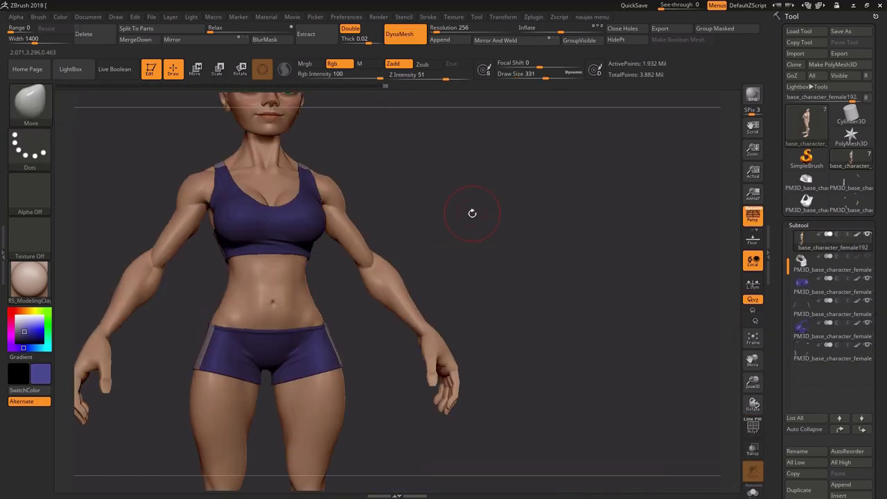
Inspect the crop top and head from side, rear and front views.
mouse_move(471, 212)
left_mouse_down()
mouse_move(485, 229)
mouse_move(458, 214)
mouse_move(474, 196)
left_mouse_up()
mouse_move(437, 173)
left_mouse_down()
mouse_move(402, 228)
mouse_move(413, 134)
mouse_move(444, 143)
left_mouse_up()
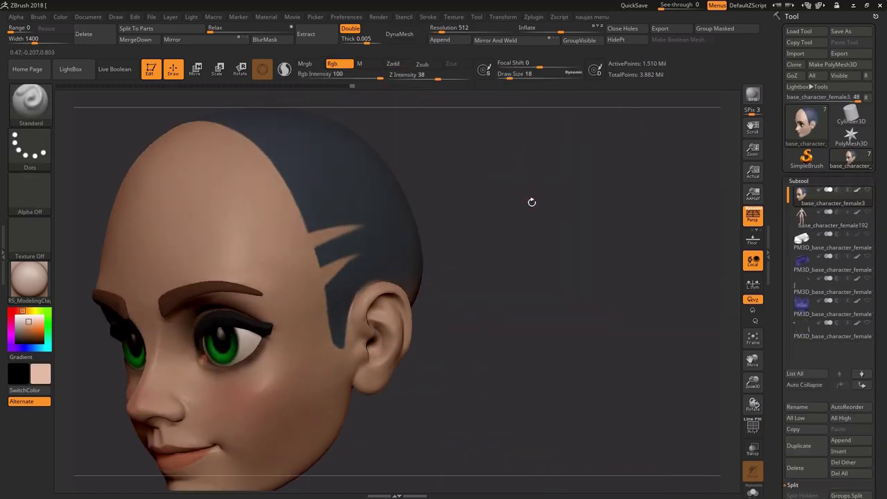
mouse_move(531, 201)
left_mouse_down()
mouse_move(503, 219)
mouse_move(505, 237)
mouse_move(411, 226)
left_mouse_up()
left_click_drag(468, 169, 513, 180)
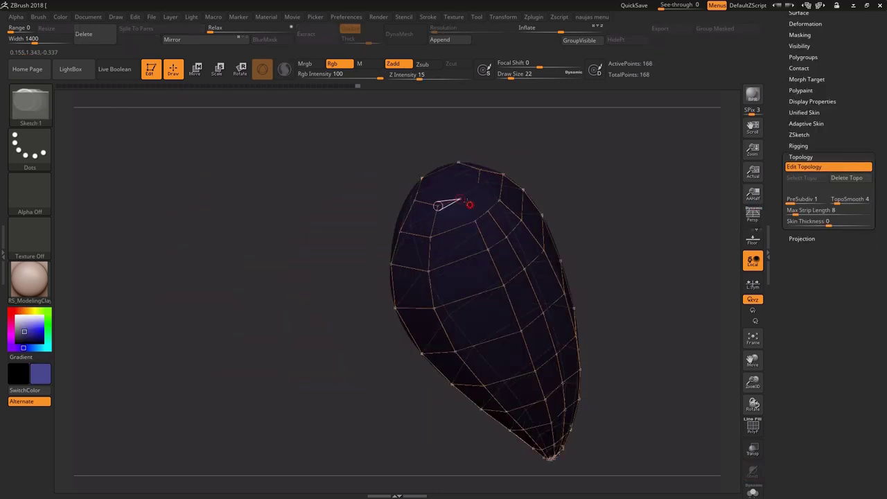
Add a vertex to the hair topology, then activate PM3D_ZSphere3_1 and duplicate the purple hair clump.
left_click_drag(458, 201, 398, 274)
left_click(398, 274)
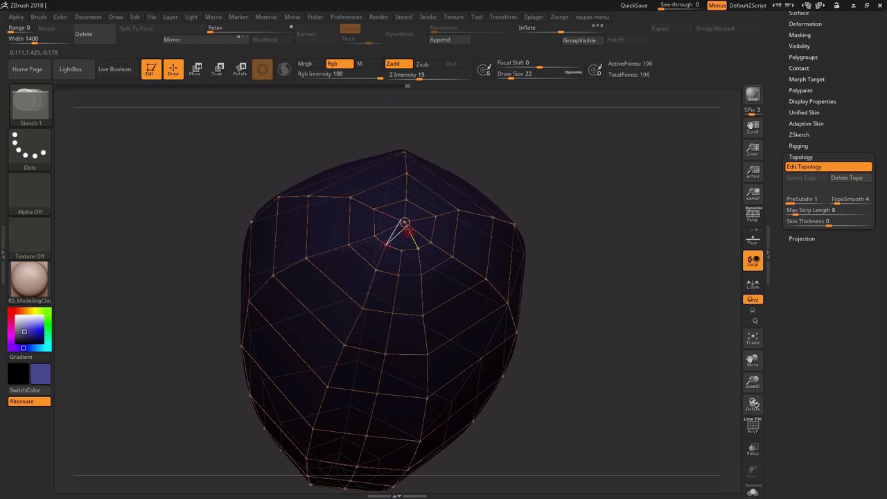
left_click_drag(404, 223, 554, 164)
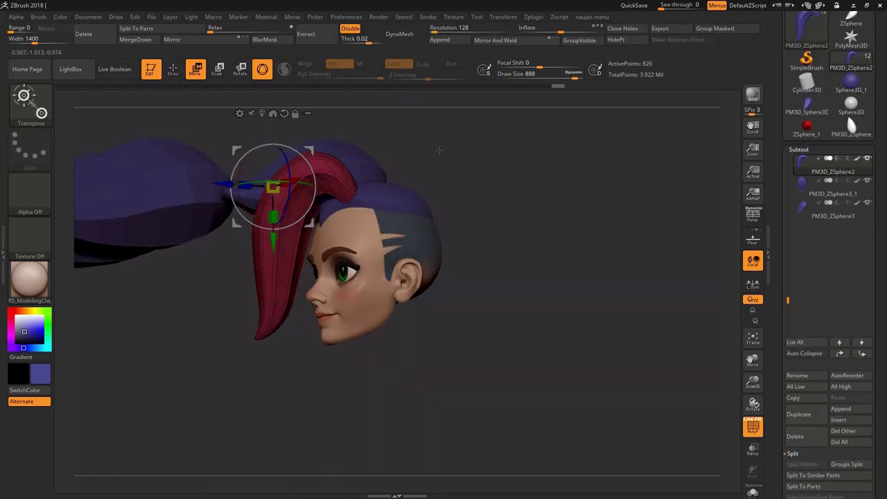
mouse_move(485, 208)
left_mouse_down()
mouse_move(414, 174)
mouse_move(360, 201)
mouse_move(328, 179)
left_mouse_up()
left_click(328, 179, "alt")
key("q")
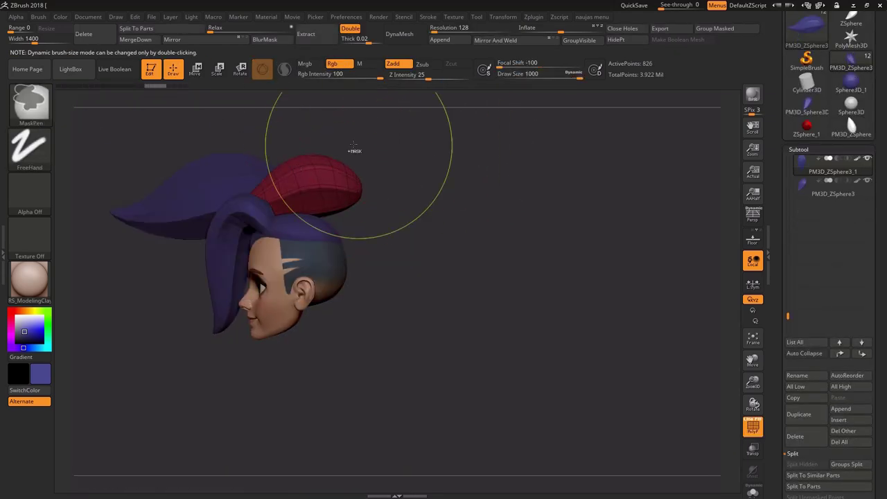
left_click_drag(354, 146, 340, 181)
key("e")
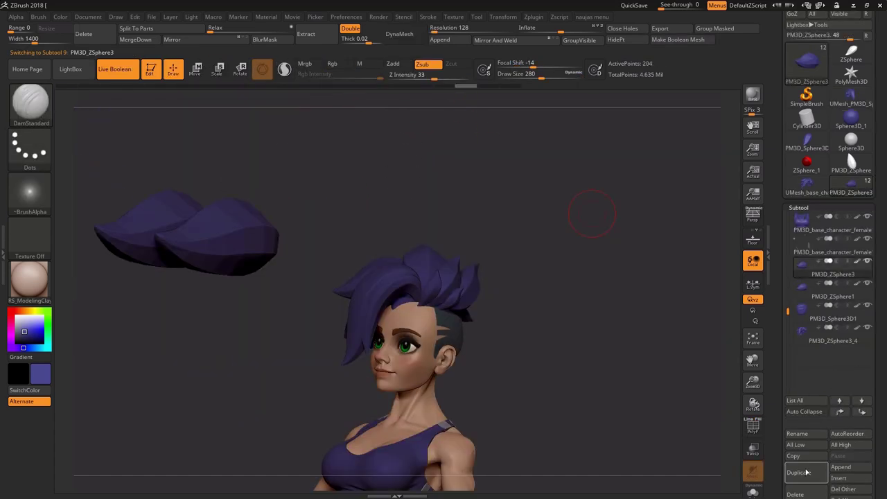
left_click(866, 176)
Apply zbro_Viewport_Skin4 to the full character and make UMesh_base_character_female the active subtool.
key("alt+Up")
key("f")
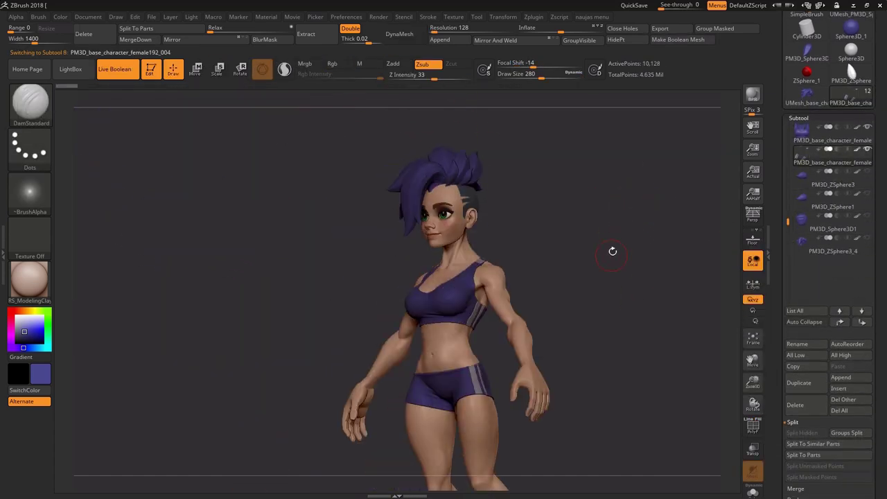
left_click_drag(570, 230, 587, 224)
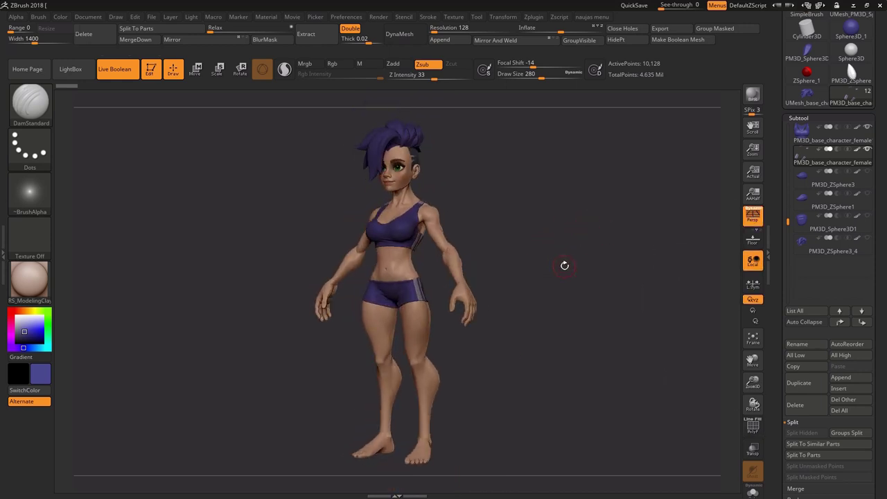
left_click_drag(564, 265, 333, 255, "alt")
key("m")
left_click(380, 332)
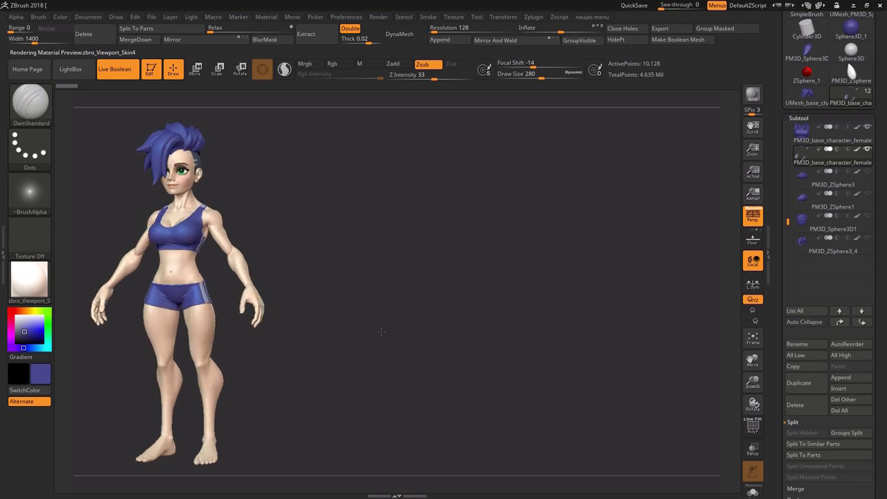
left_click(799, 131)
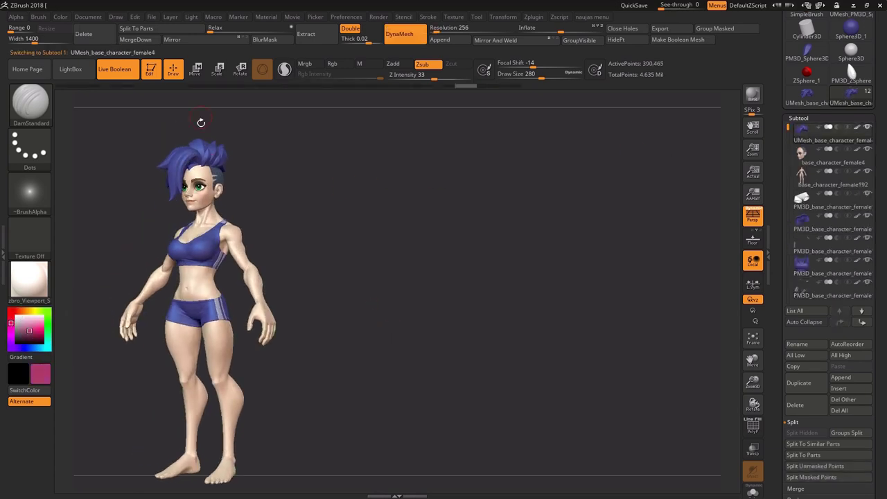
Pick a pink colour for the hair.
key("c")
left_click(138, 97)
left_click_drag(367, 190, 319, 216)
left_click_drag(85, 92, 194, 100)
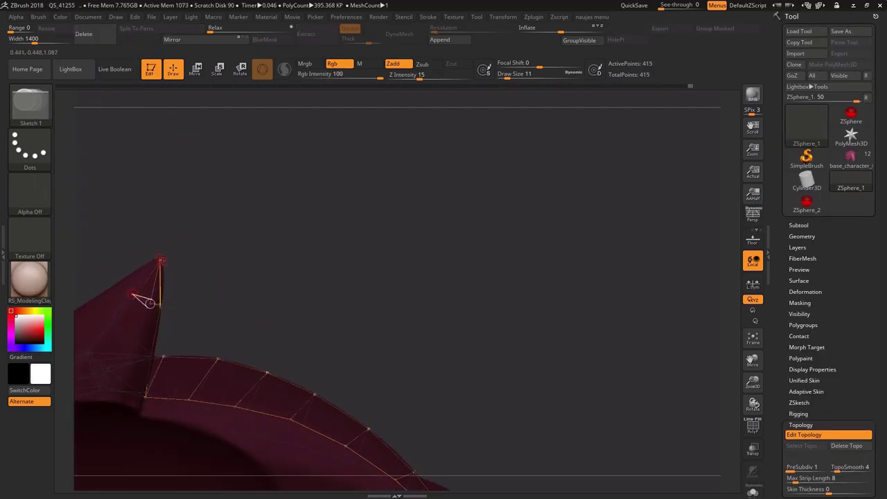
Preview the hair ZSpheres as a low-poly skinned mesh and rotate to inspect it.
left_click_drag(150, 303, 268, 312)
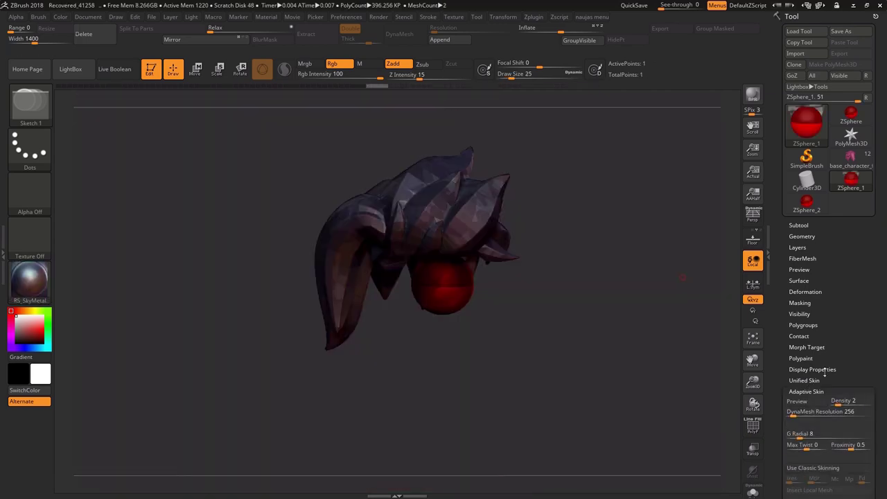
left_click(797, 400)
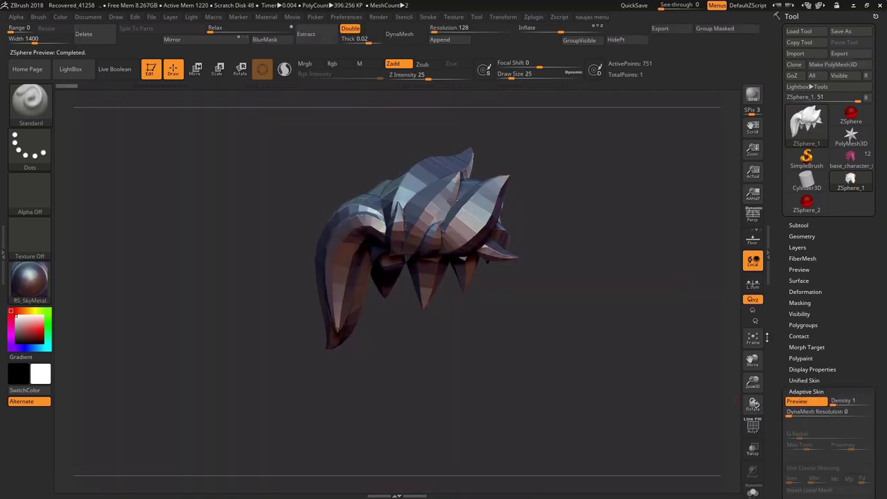
left_click_drag(568, 291, 554, 263)
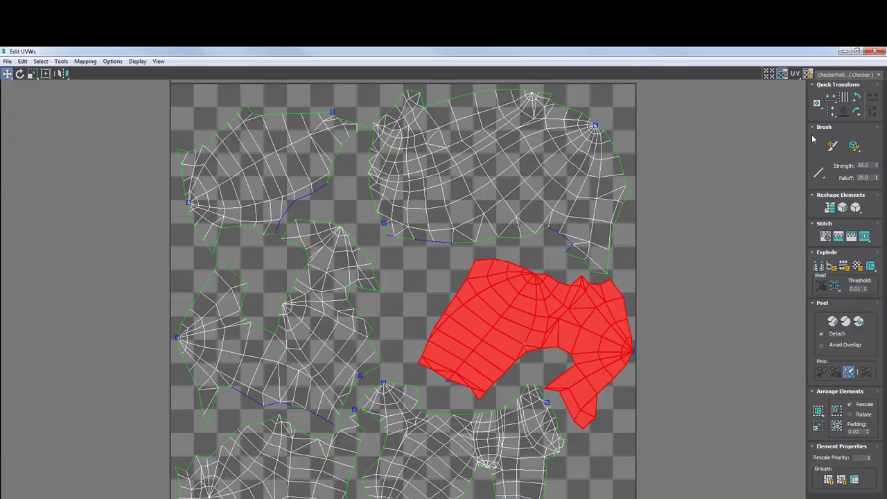
Move and rotate the hair UV islands, including the large top-right island.
mouse_move(617, 375)
left_mouse_down()
mouse_move(572, 362)
mouse_move(623, 374)
left_mouse_up()
scroll(645, 374, "down", 3)
scroll(423, 311, "up", 2)
left_click(407, 278)
left_click(589, 235)
key("e")
left_click_drag(651, 250, 661, 272)
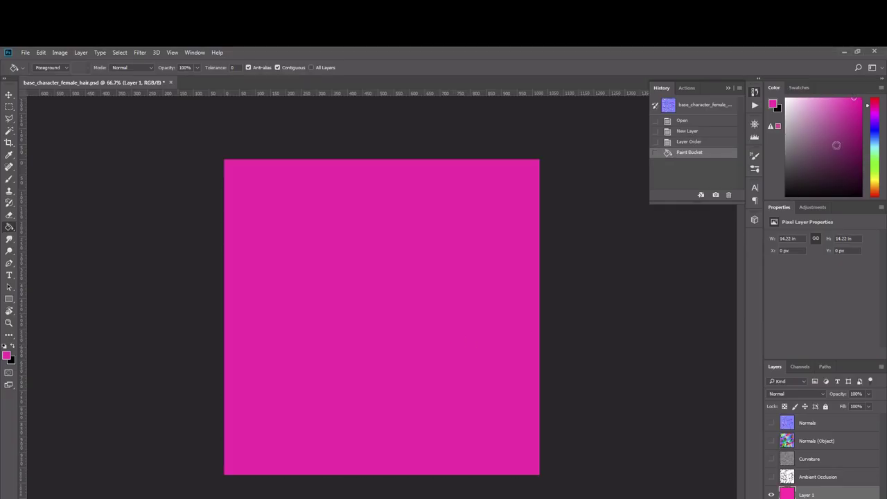
Set Ambient Occlusion to Multiply and copy the Green channel of Normals (Object).
left_click(797, 393)
left_click(782, 235)
left_click(817, 440)
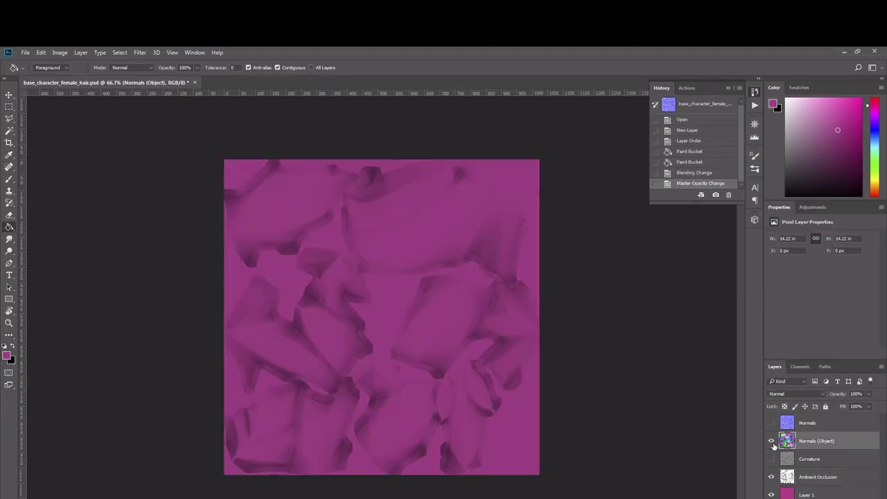
left_click(800, 365)
left_click(797, 400)
key("ctrl+a")
left_click(797, 418)
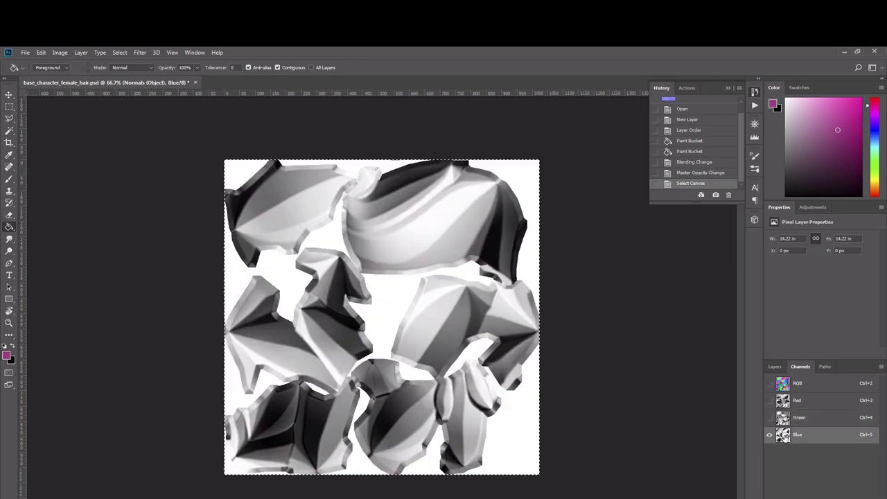
key("ctrl+c")
Paste the channel as Layer 2 below Ambient Occlusion, blend it as Overlay, and show Curvature.
left_click(797, 382)
left_click(775, 366)
key("ctrl+v")
left_click_drag(805, 491, 805, 495)
left_click(797, 393)
left_click(790, 325)
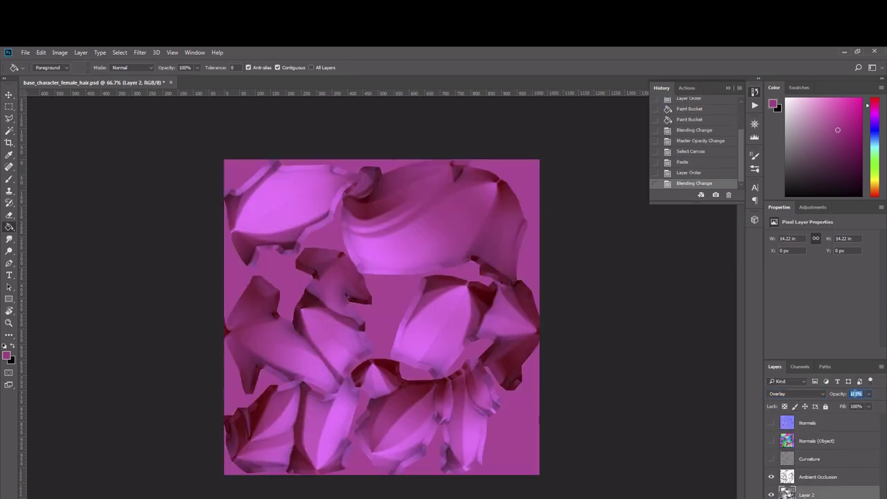
left_click(771, 458)
left_click(809, 458)
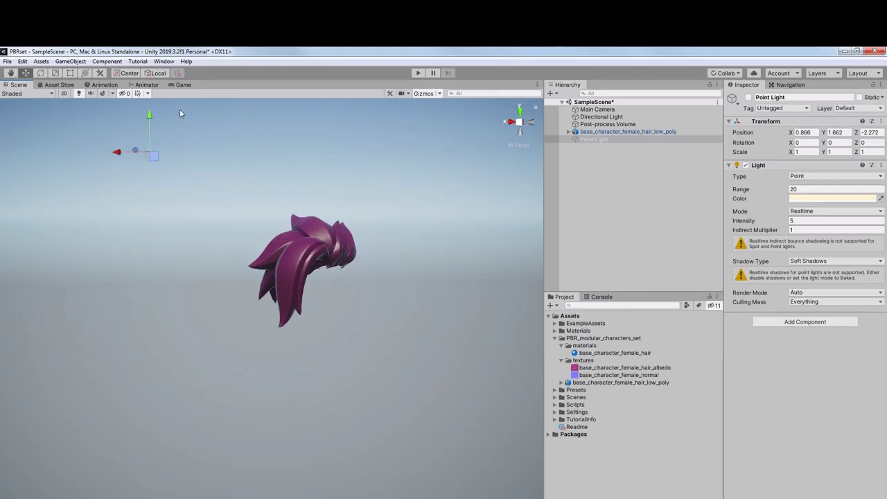
Enable the Point Light, duplicate it, and adjust the new light's intensity.
left_click(748, 97)
left_click_drag(227, 308, 338, 293, "alt")
right_click(592, 139)
left_click(604, 179)
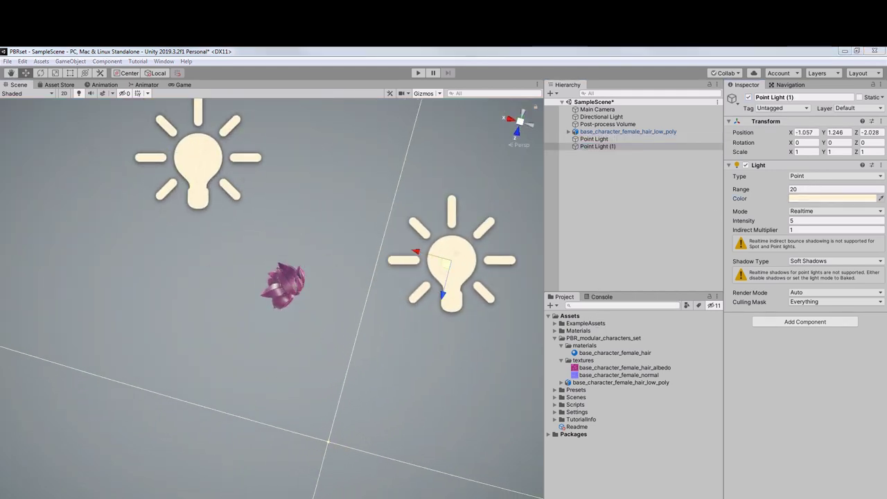
left_click_drag(356, 264, 350, 305, "alt")
left_click(799, 220)
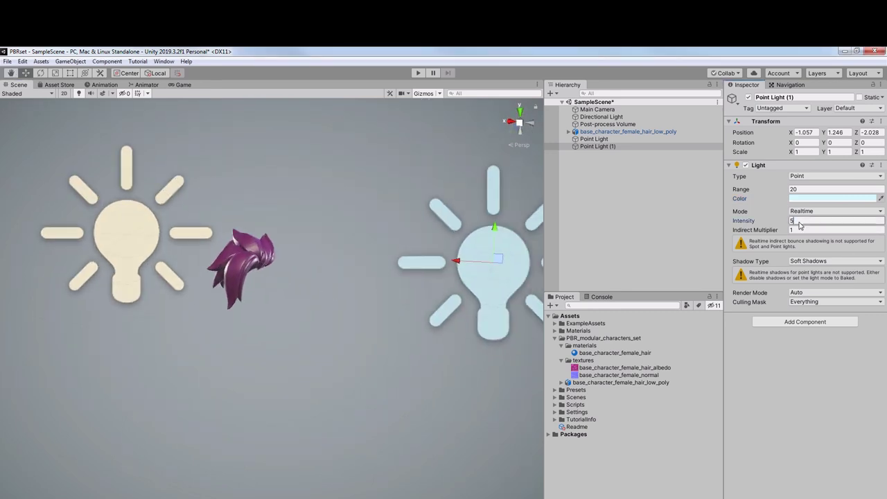
left_click_drag(319, 212, 317, 340, "alt")
Set the Directional Light's X rotation to 30.
left_click(601, 117)
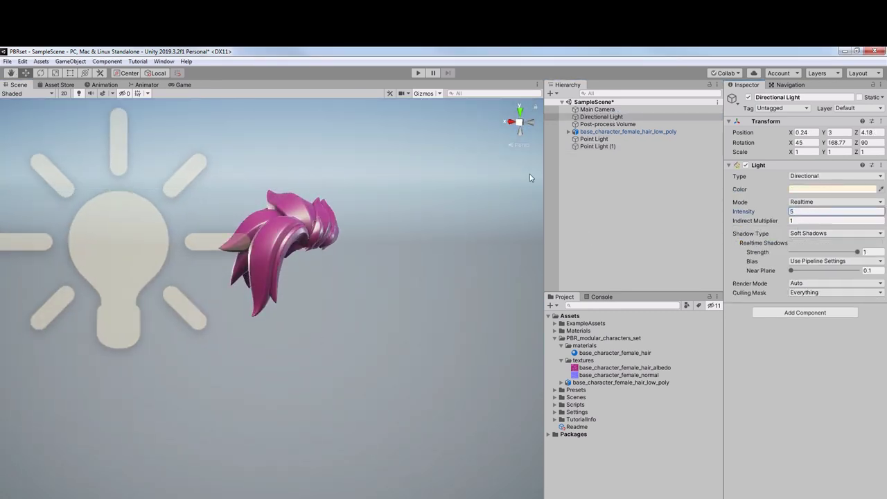
left_click_drag(530, 177, 339, 204, "alt")
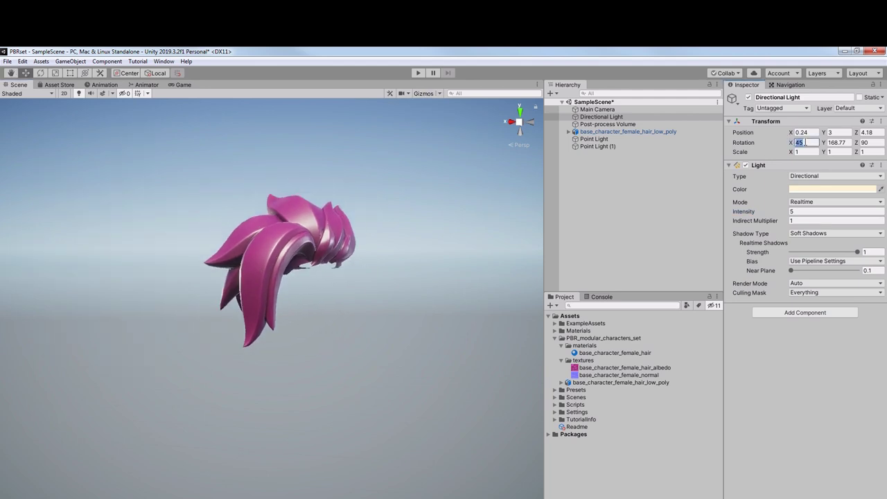
type("30")
key("Return")
left_click_drag(477, 185, 305, 244, "alt")
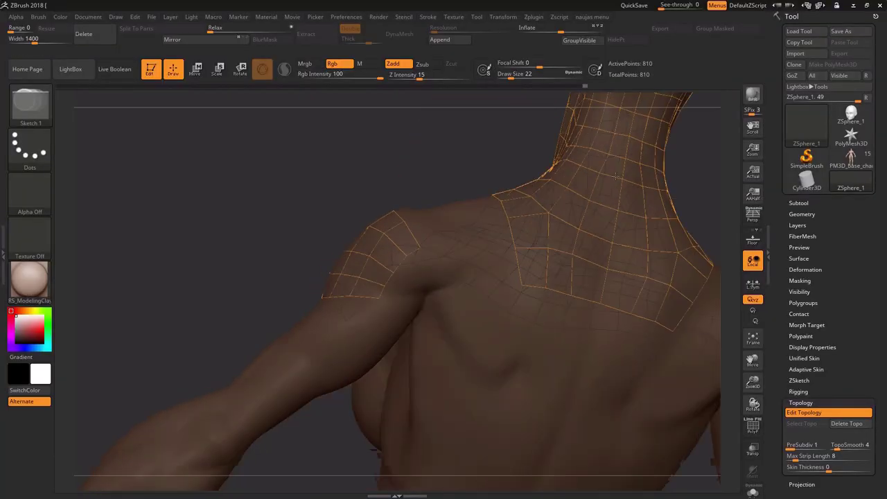
Inspect the shoulder topology and add topology points on the foot.
right_click_drag(421, 273, 510, 157)
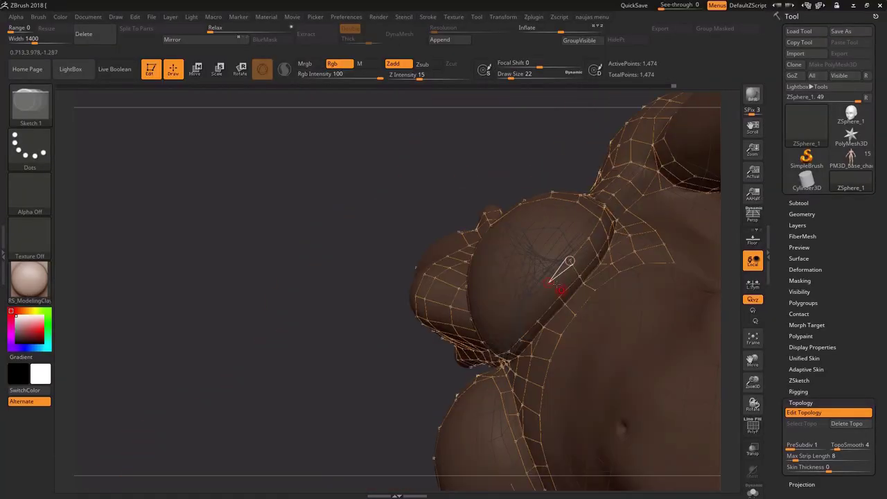
right_click_drag(564, 267, 524, 271)
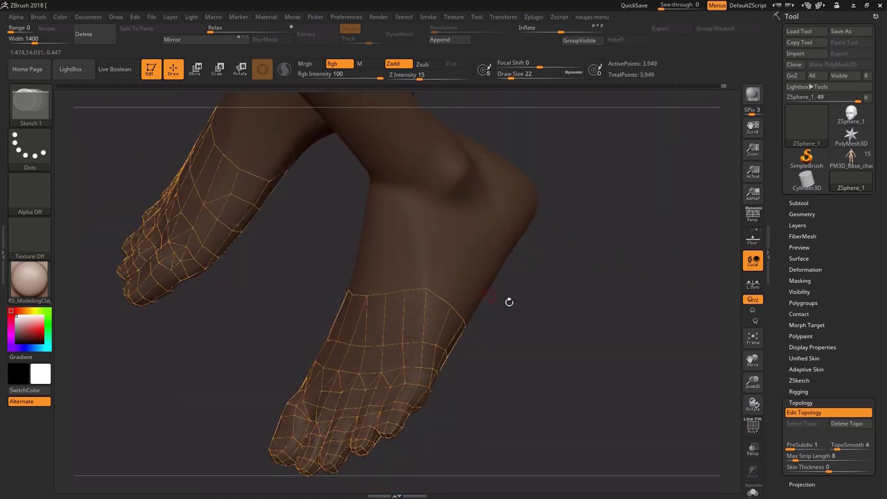
right_click_drag(509, 301, 478, 314)
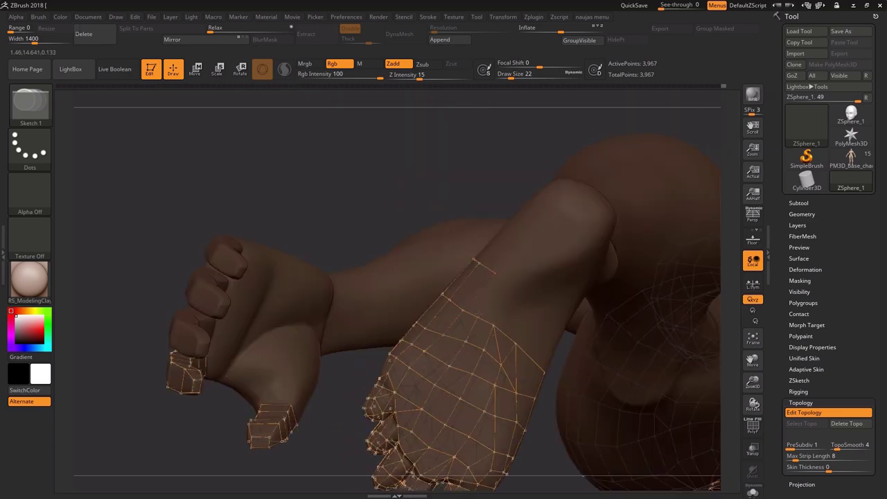
left_click(518, 286)
right_click_drag(518, 286, 496, 404)
left_click(483, 312)
right_click_drag(483, 311, 527, 275)
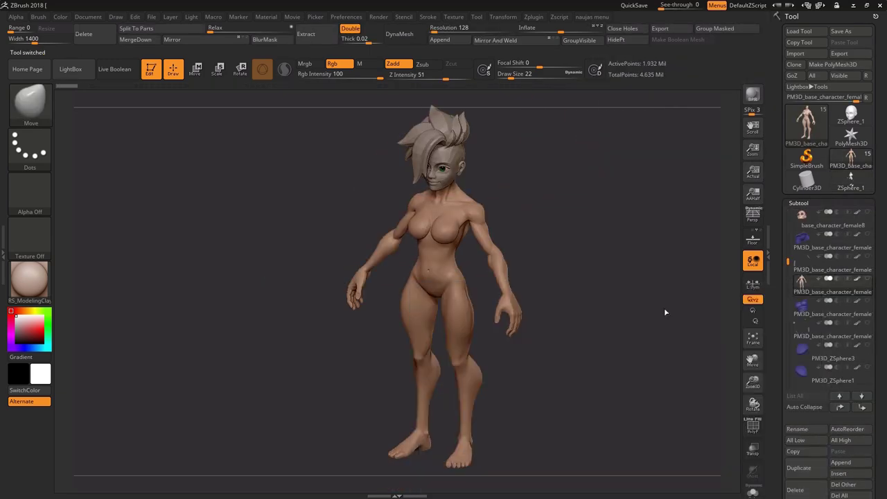
Make ZSphere_3 active and extrude a new polygon upward from an edge of the low-poly body.
left_click(840, 407)
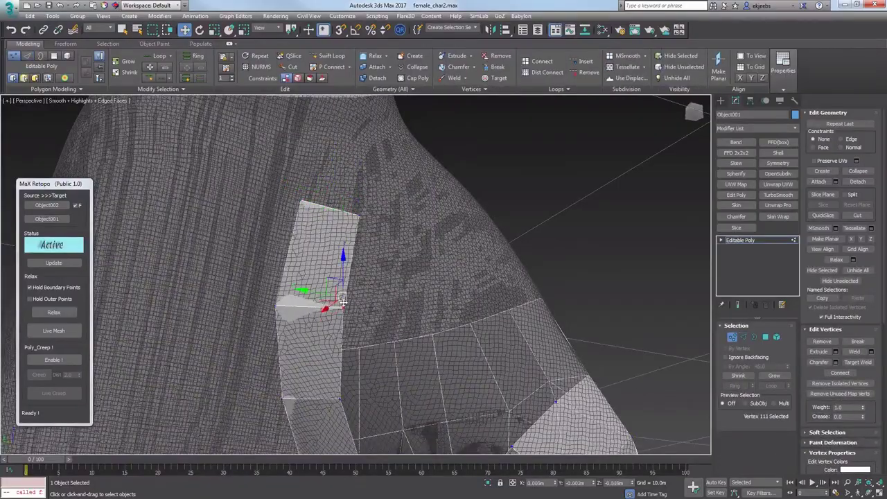
middle_click_drag(343, 302, 319, 242, "alt")
key("2")
left_click(319, 243)
left_click_drag(319, 243, 343, 203, "shift")
middle_click_drag(343, 203, 352, 208, "alt")
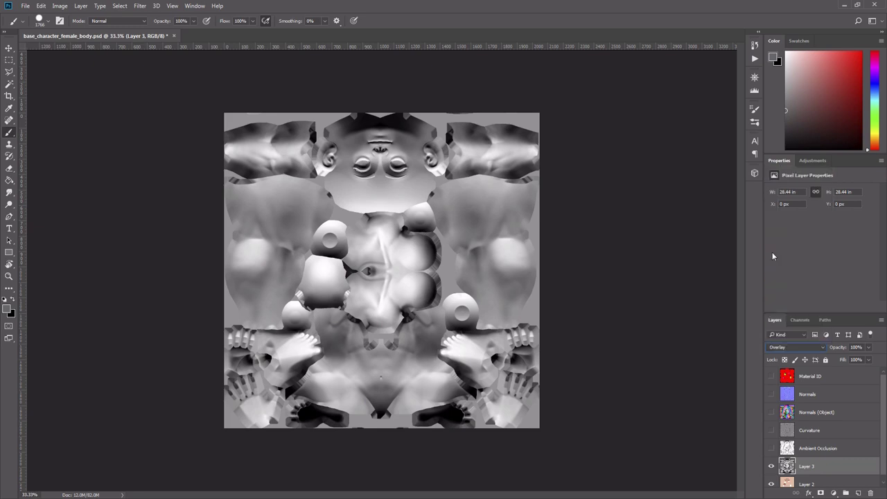
Set Layer 3 to 50% opacity with Multiply blending on the body texture.
left_click(857, 347)
type("50")
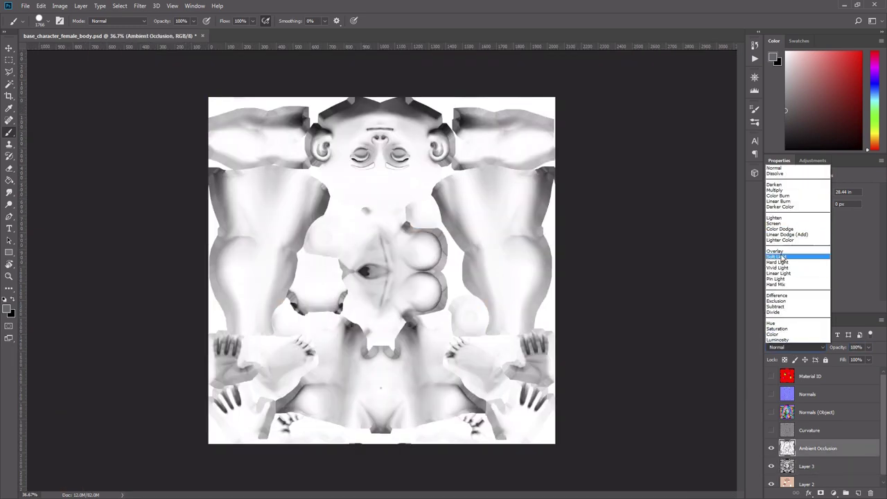
left_click(774, 190)
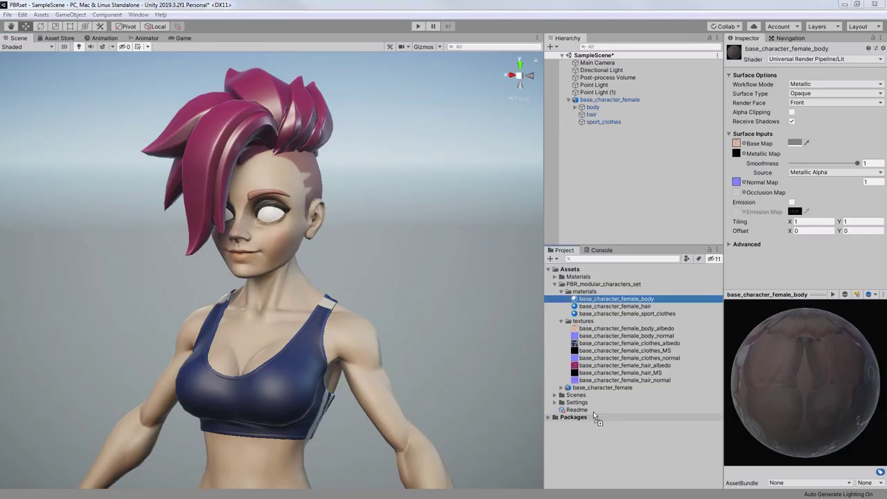
Add base_character_female_body_MS to the project textures, then select and frame the character.
left_click_drag(594, 415, 595, 340)
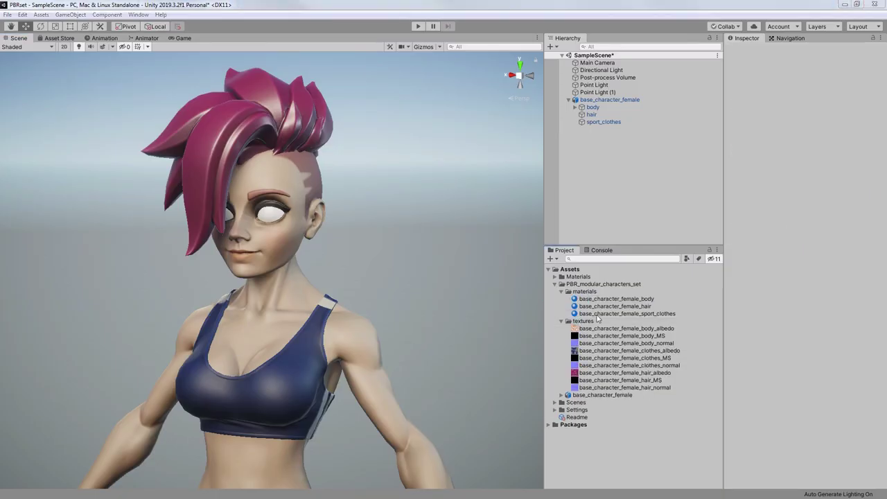
left_click_drag(474, 227, 374, 298, "alt")
scroll(374, 298, "down", 10)
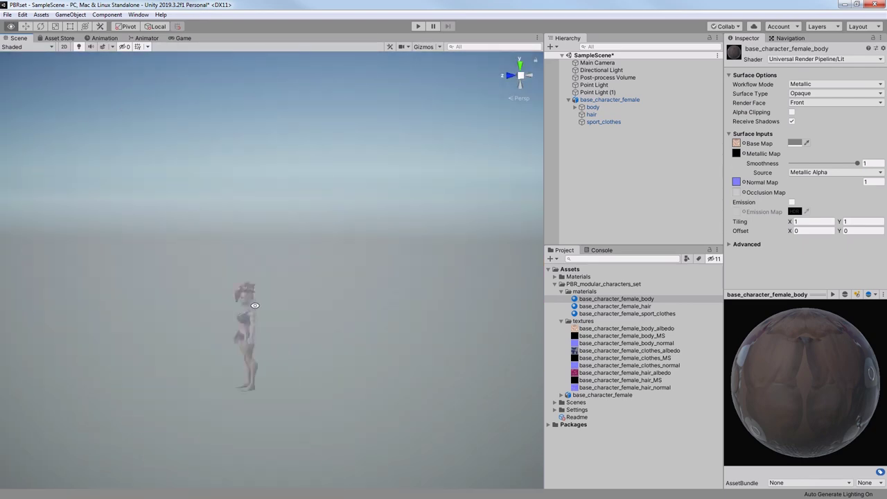
left_click(243, 277)
key("f")
scroll(269, 277, "down", 5)
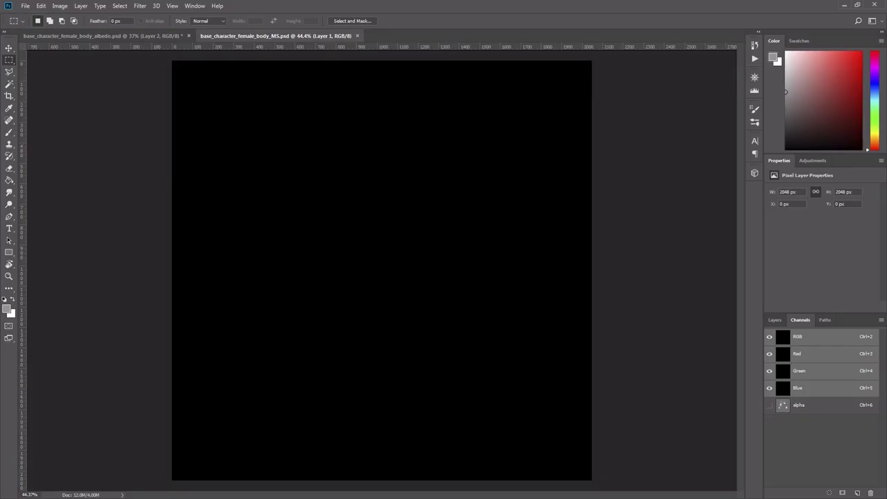
View the texture's alpha channel alone and bring up the Gaussian Blur filter settings.
left_click(778, 401)
left_click(782, 405)
scroll(255, 272, "up", 8, "alt")
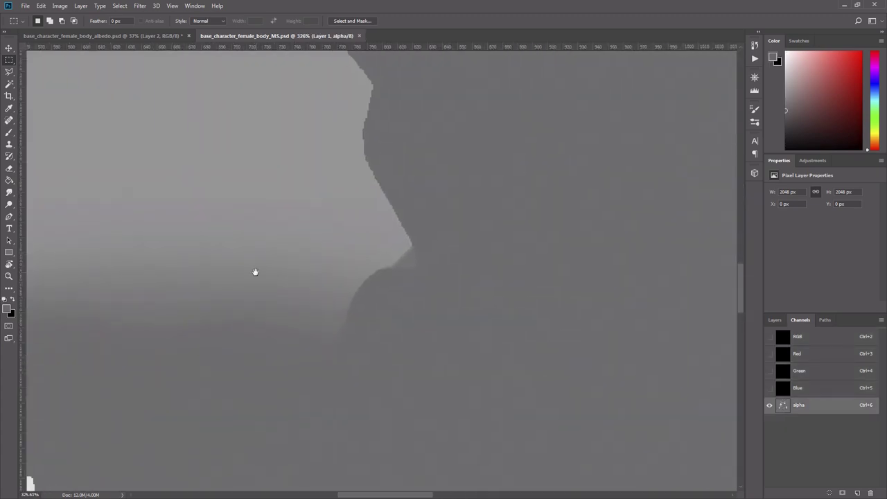
left_click(139, 7)
left_click(101, 143)
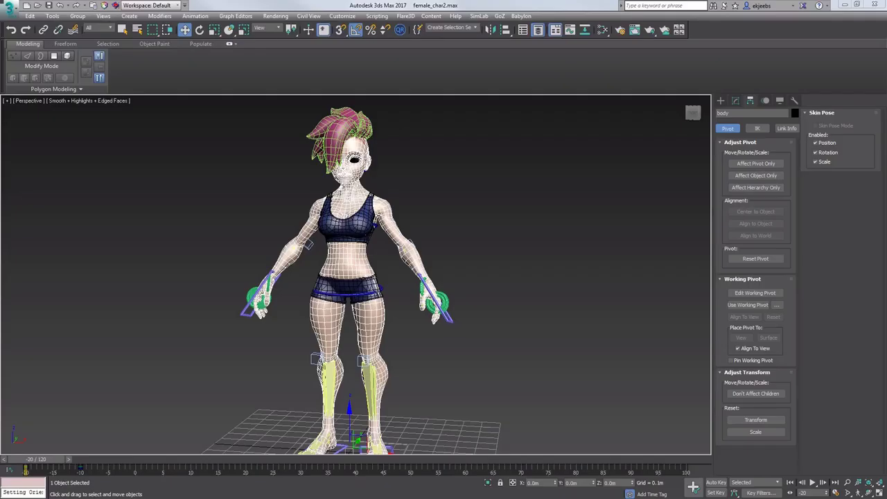
middle_click_drag(370, 223, 451, 245, "alt")
Hide the selected body mesh to inspect the bones, then unhide everything.
right_click(455, 245)
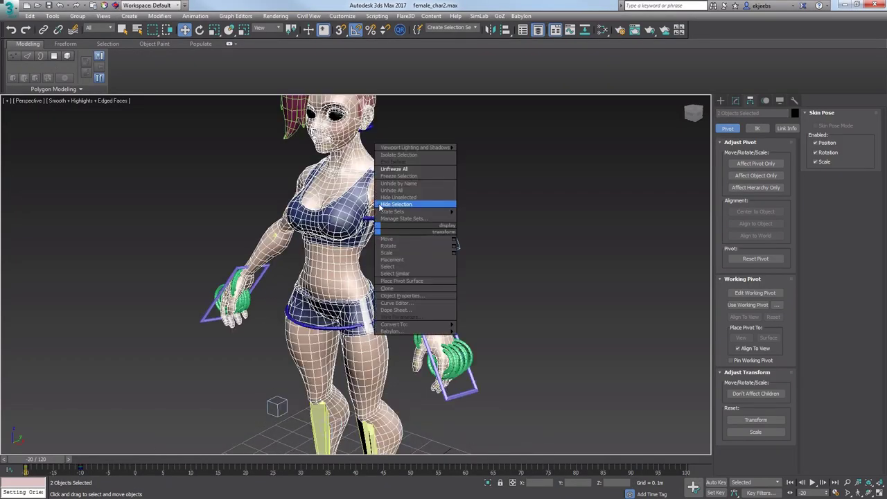
left_click(420, 204)
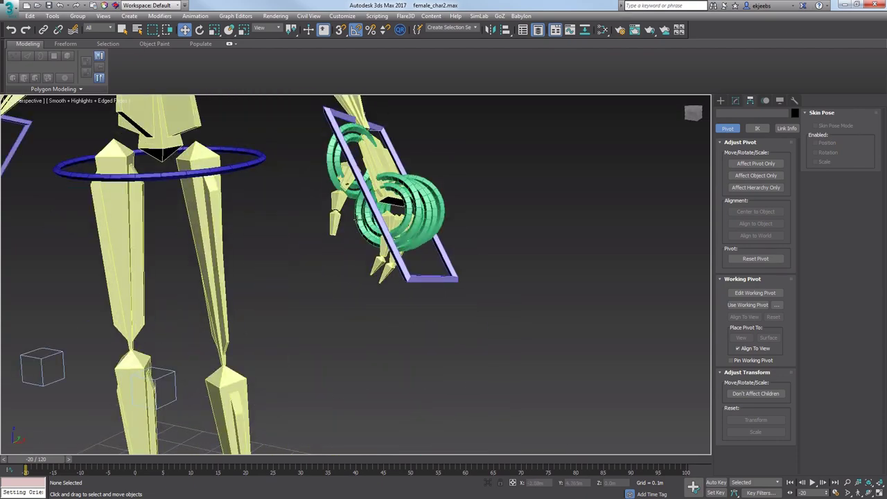
right_click(396, 228)
left_click(426, 159)
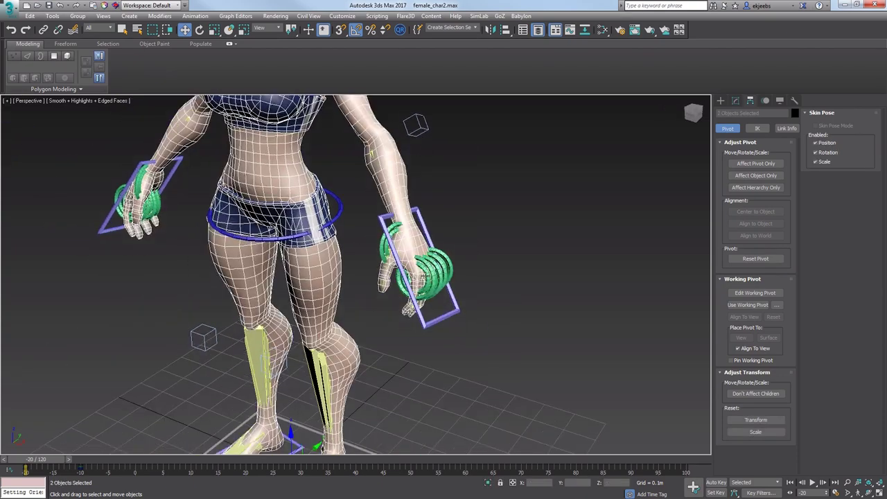
Inspect the rig controls with the Move tool from full-body, three-quarter and rear views.
scroll(397, 262, "down", 5)
middle_click_drag(396, 262, 421, 186, "alt")
key("w")
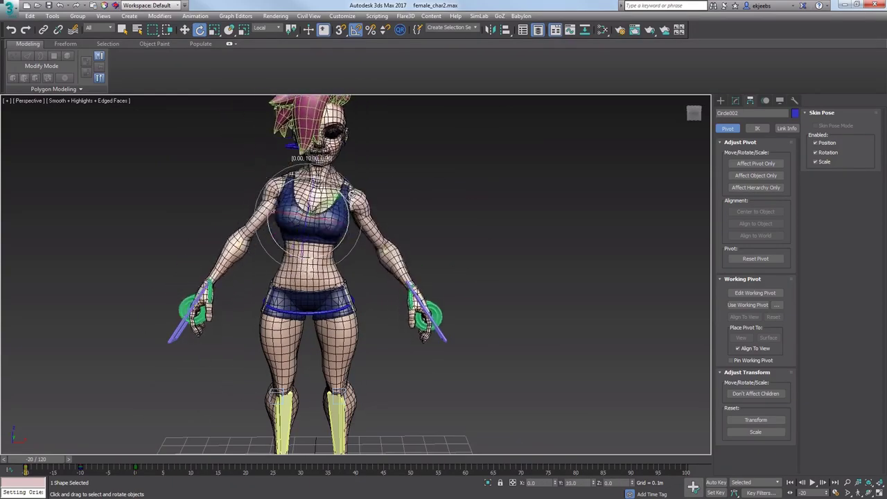
middle_click_drag(355, 277, 408, 273, "alt")
scroll(312, 242, "up", 5)
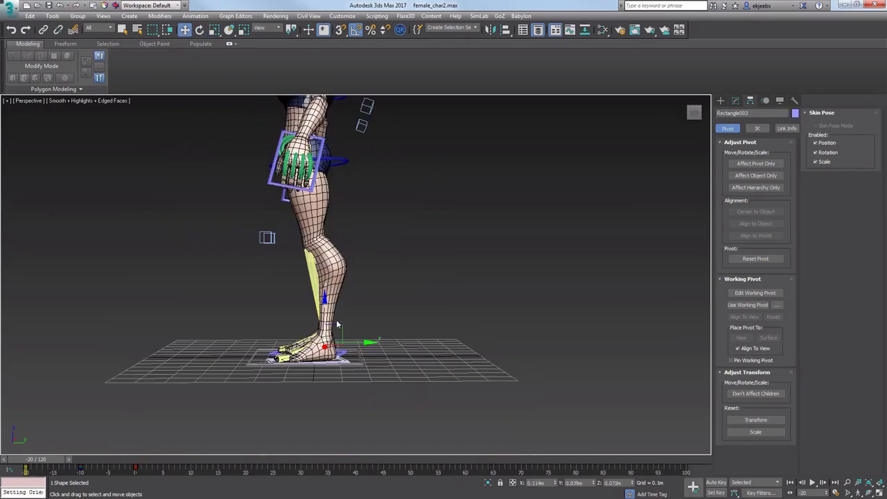
mouse_move(359, 277)
middle_mouse_down("alt")
mouse_move(390, 254)
mouse_move(268, 240)
mouse_move(356, 292)
middle_mouse_up("alt")
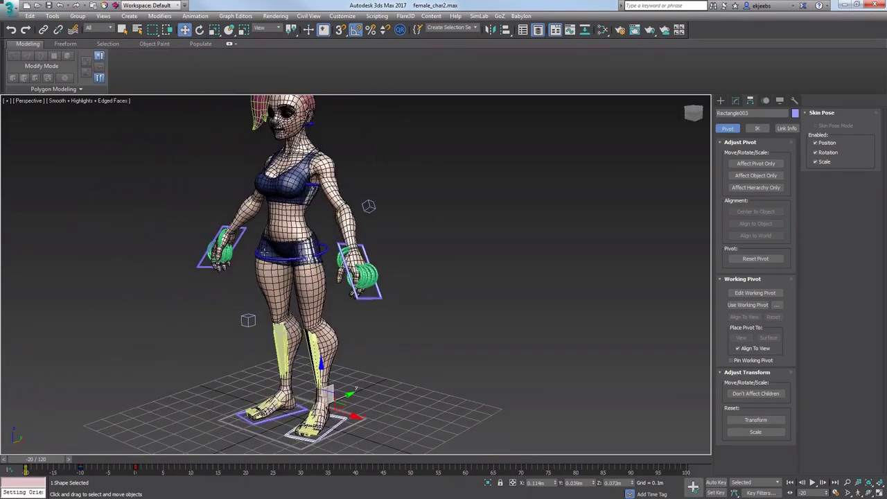
key("w")
middle_click_drag(208, 333, 400, 234, "alt")
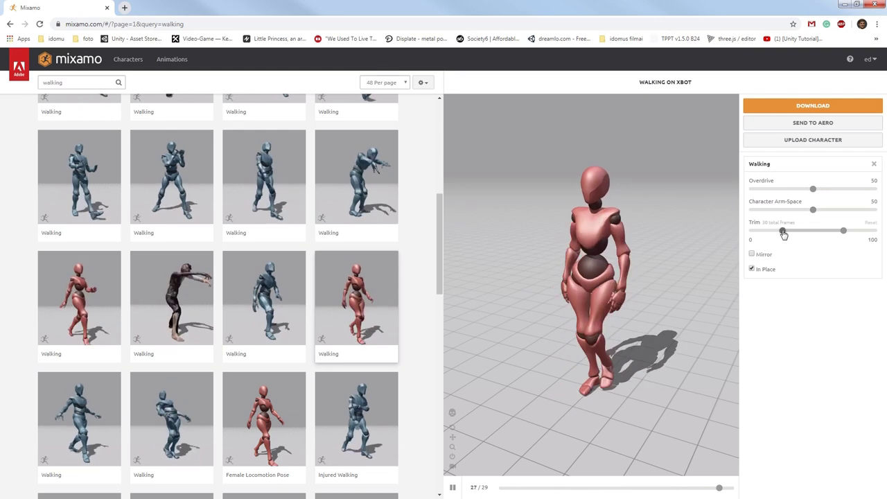
Orbit the Mixamo preview to watch the in-place walk from the side.
left_click_drag(568, 324, 560, 289)
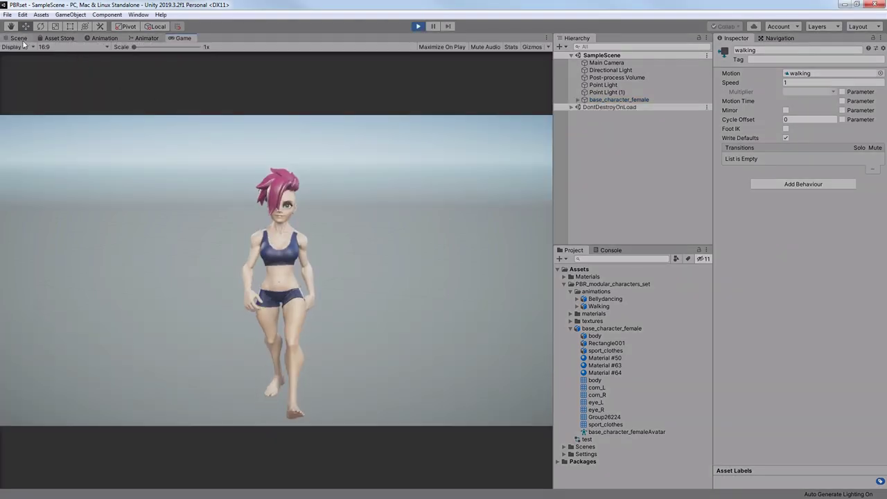
Play the scene and orbit to view the walking character from behind, the side and three-quarter front.
left_click(19, 39)
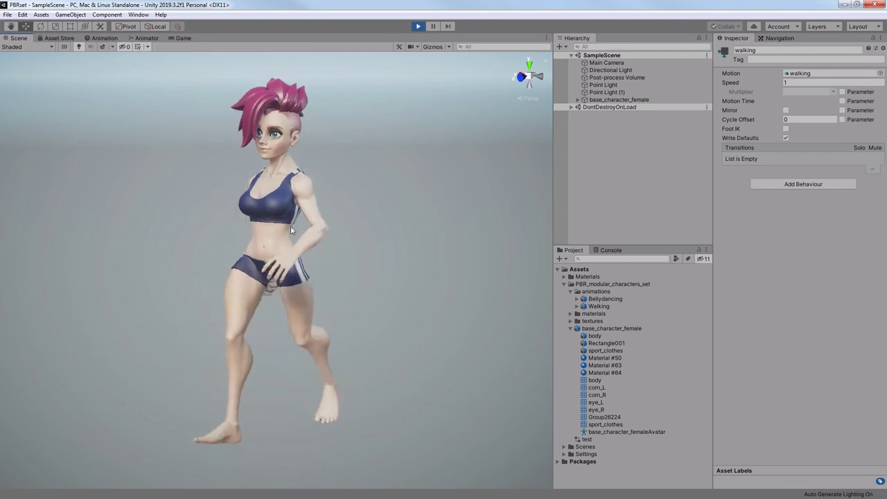
right_click_drag(291, 225, 321, 233)
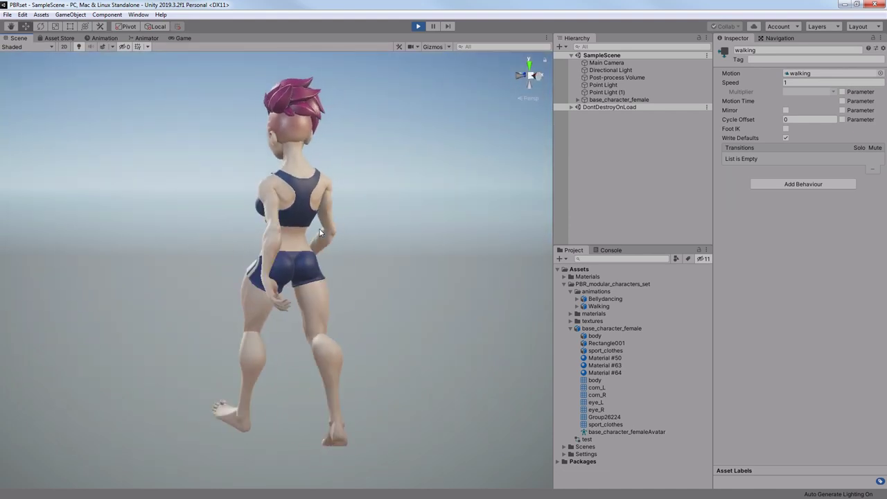
right_click_drag(206, 242, 404, 247)
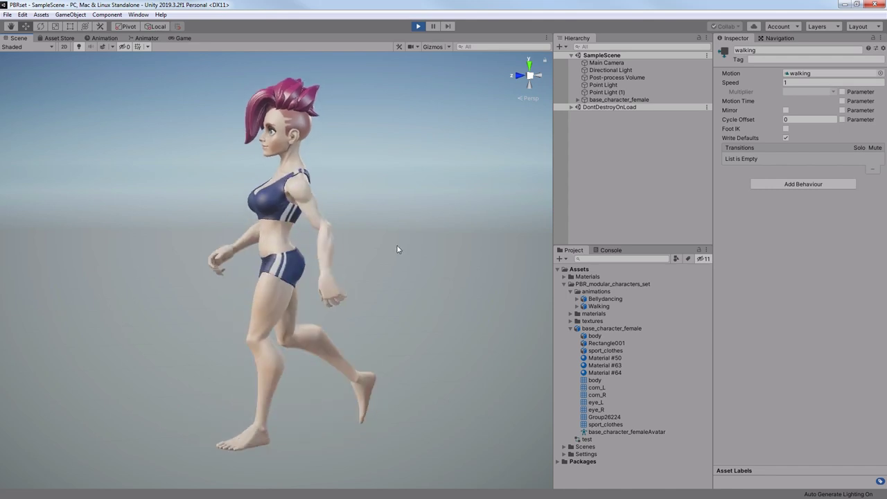
right_click_drag(165, 263, 326, 277)
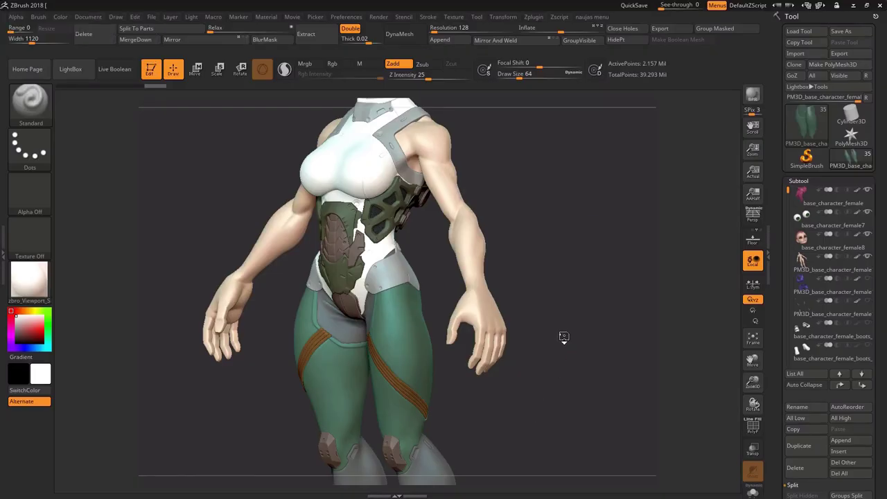
Rotate the white-suit, pink-haired ZBrush figure through front and front-right three-quarter views.
left_click_drag(566, 338, 567, 207)
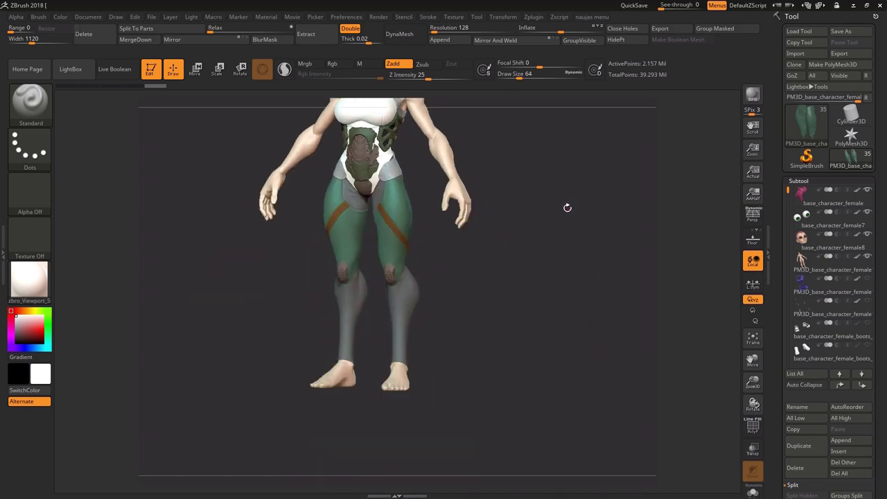
left_click_drag(562, 298, 485, 278, "alt")
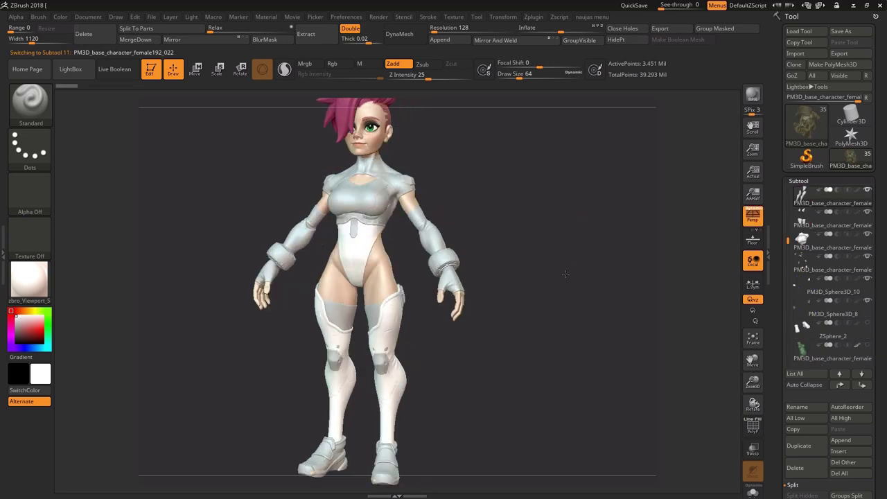
left_click_drag(573, 244, 550, 260)
left_click_drag(545, 316, 496, 282)
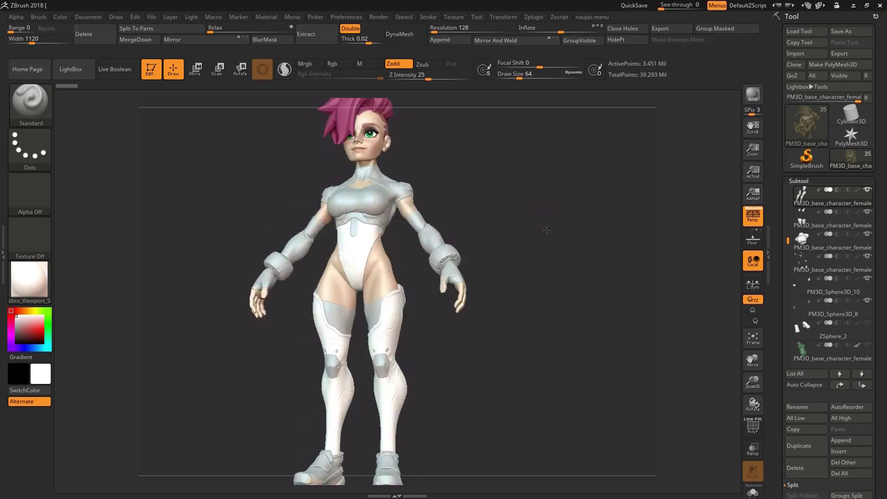
left_click_drag(546, 230, 581, 237)
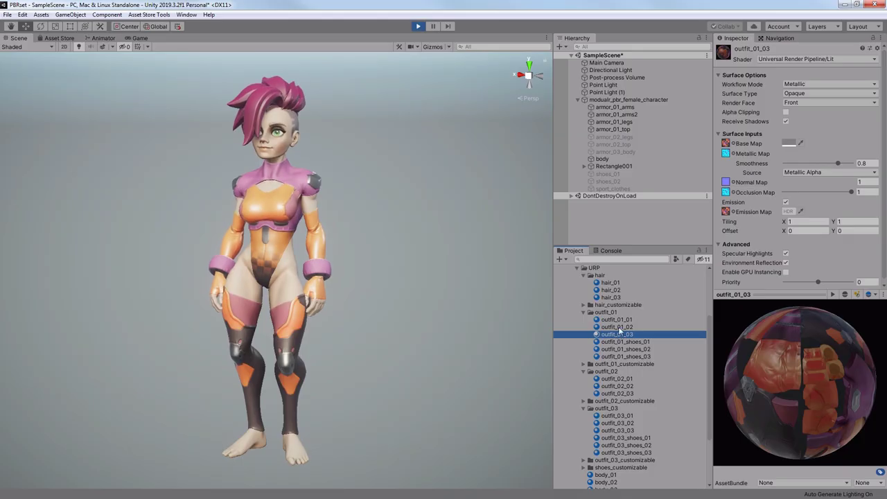
Apply the outfit_01_01 material to all four armor_01 pieces for the green outfit.
left_click(617, 322)
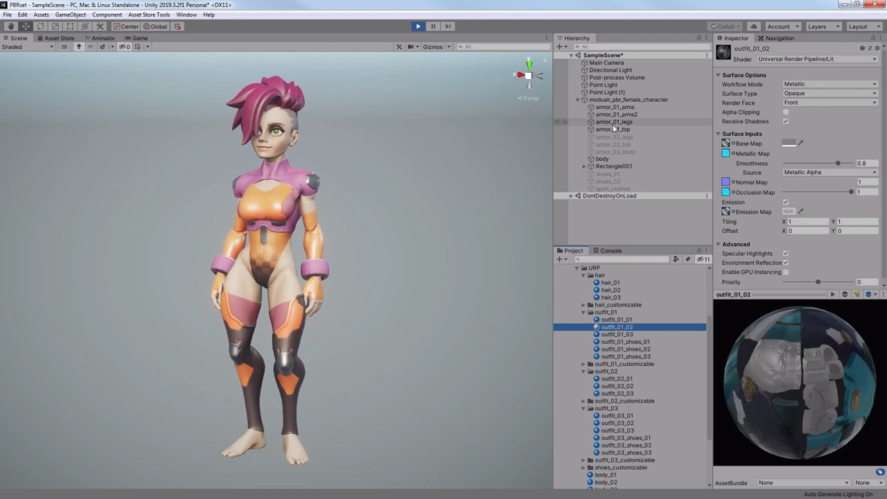
left_click(618, 129, "shift")
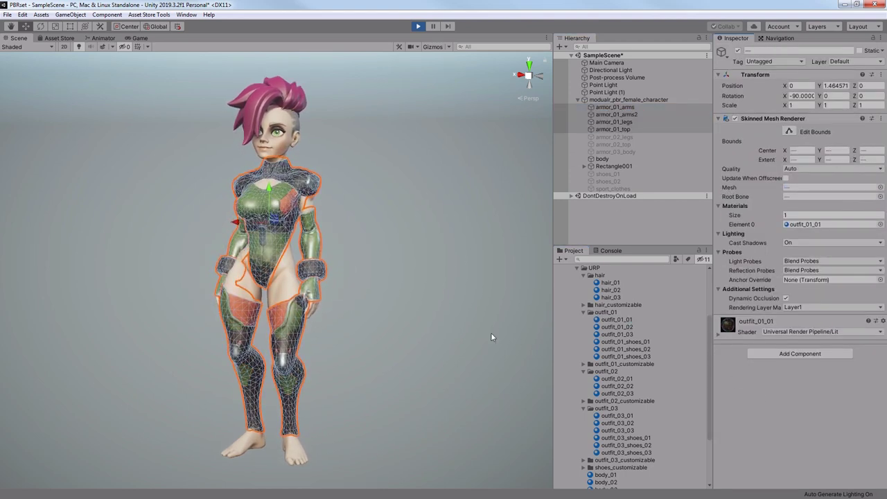
left_click(445, 317)
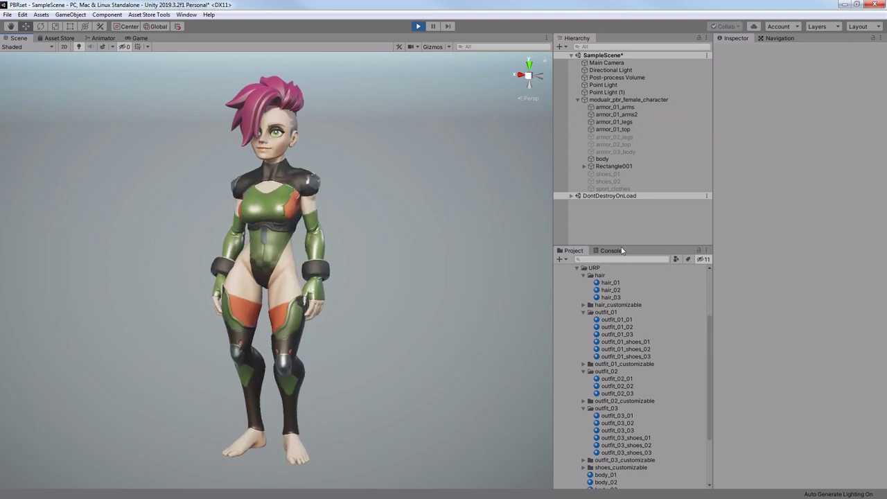
Apply outfit_01_02 to the armor for the white-and-cyan look, then view the outfit_01 shader graph.
left_click(617, 110)
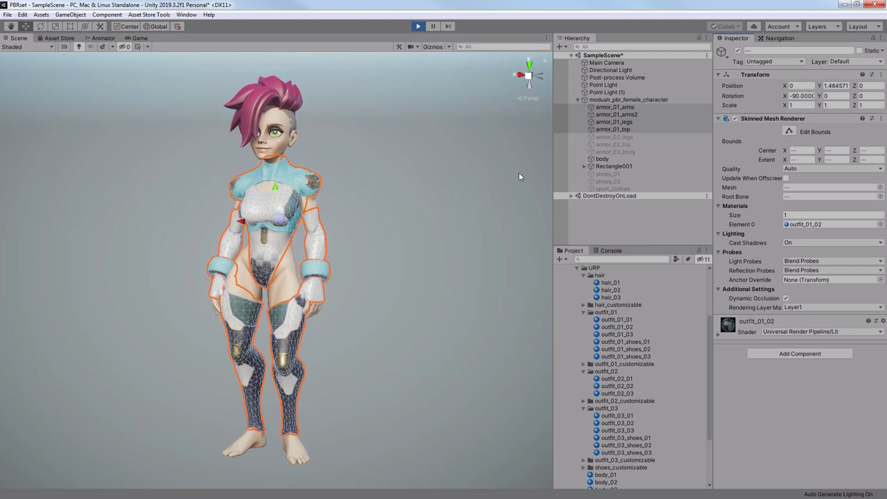
left_click(435, 192)
mouse_move(448, 224)
left_mouse_down("alt")
mouse_move(419, 224)
mouse_move(436, 221)
left_mouse_up("alt")
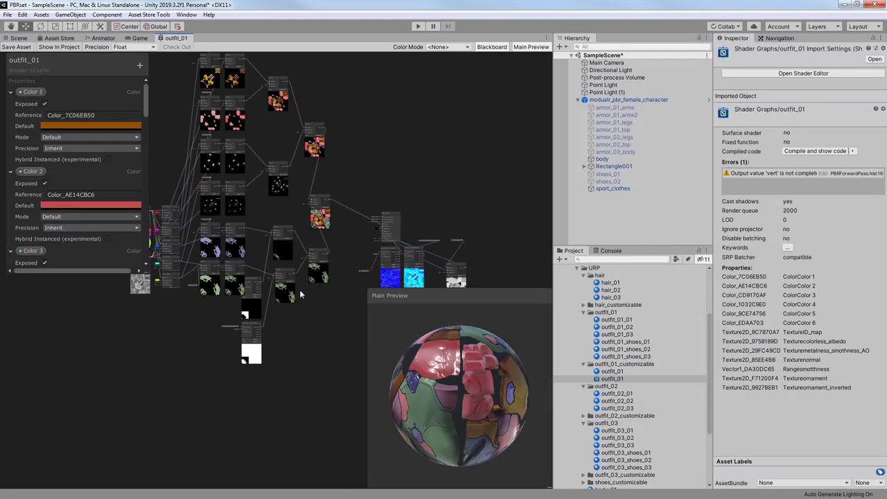
middle_click_drag(299, 290, 367, 201)
scroll(348, 196, "up", 8)
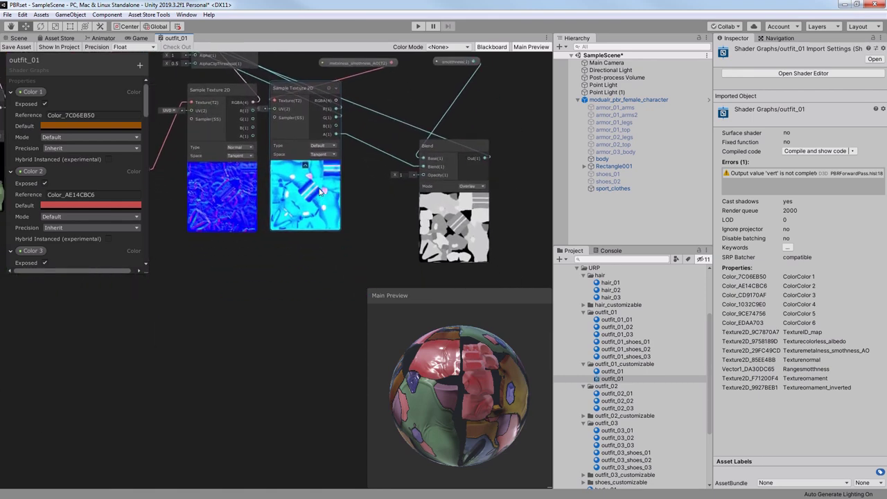
Inspect the outfit_01 shader graph, then set outfit_03's Color 5 trim from orange to deep blue.
scroll(348, 196, "down", 10)
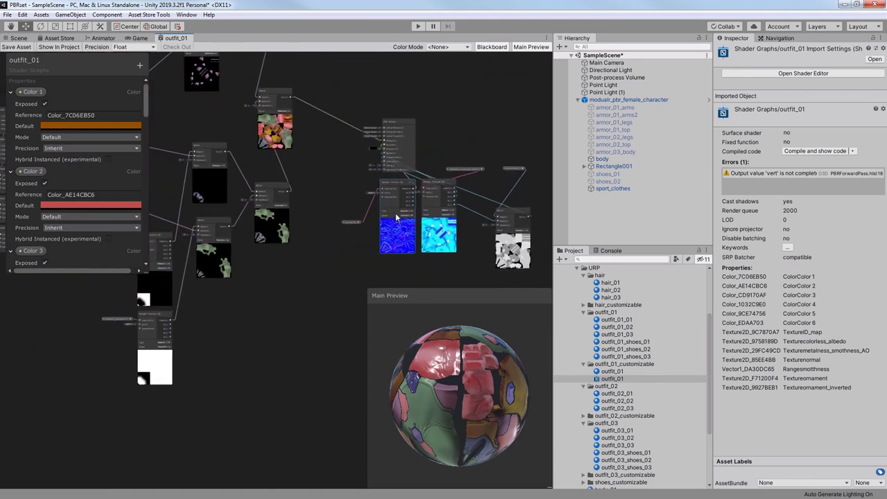
middle_click_drag(359, 183, 369, 199)
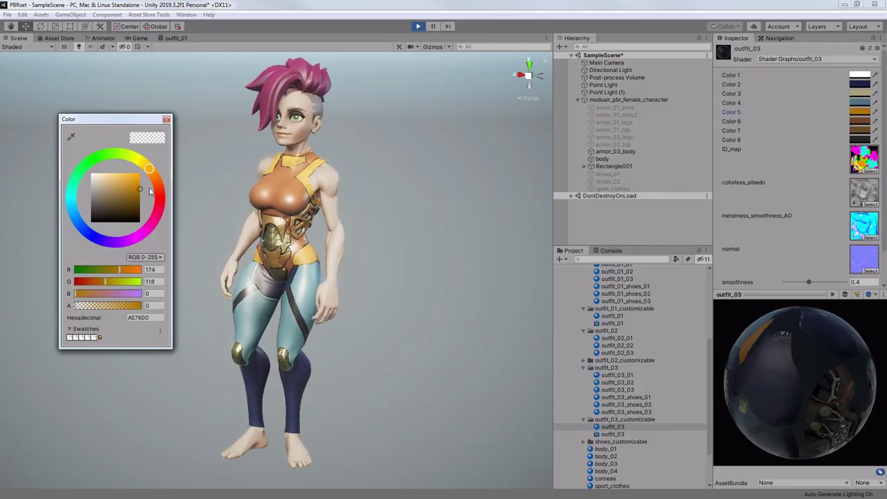
left_click_drag(158, 184, 146, 234)
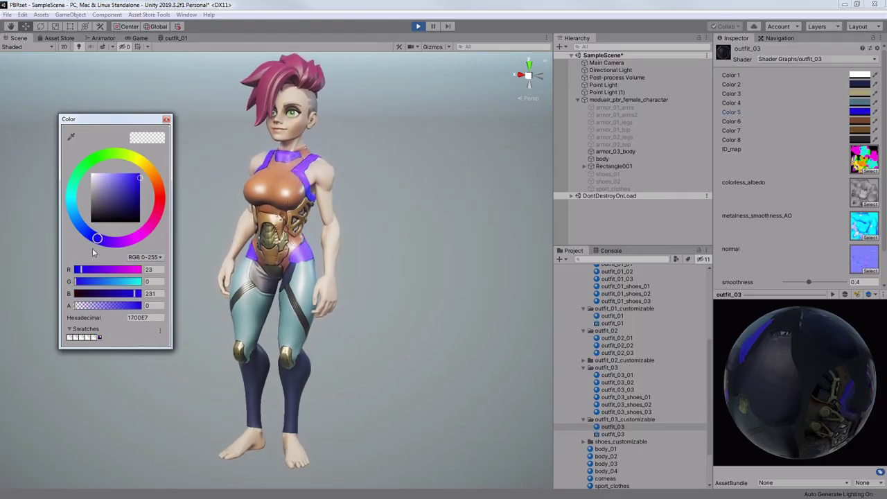
left_click_drag(80, 248, 59, 236)
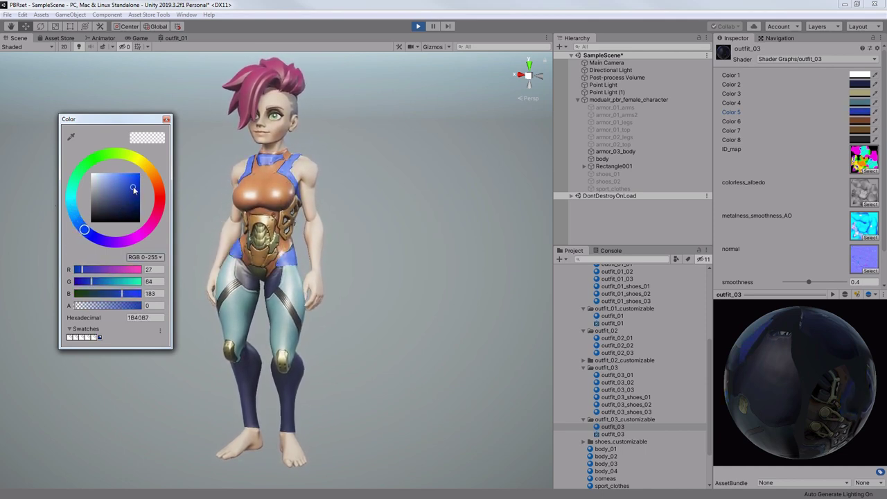
left_click(166, 121)
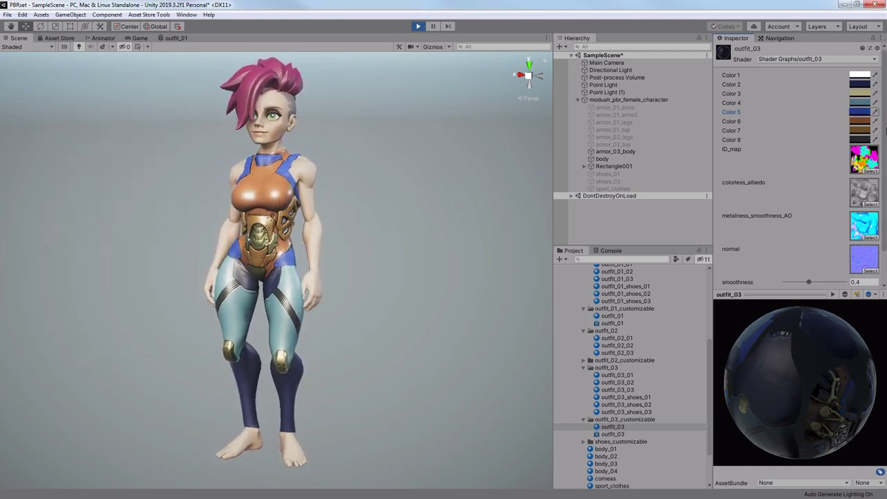
left_click(860, 123)
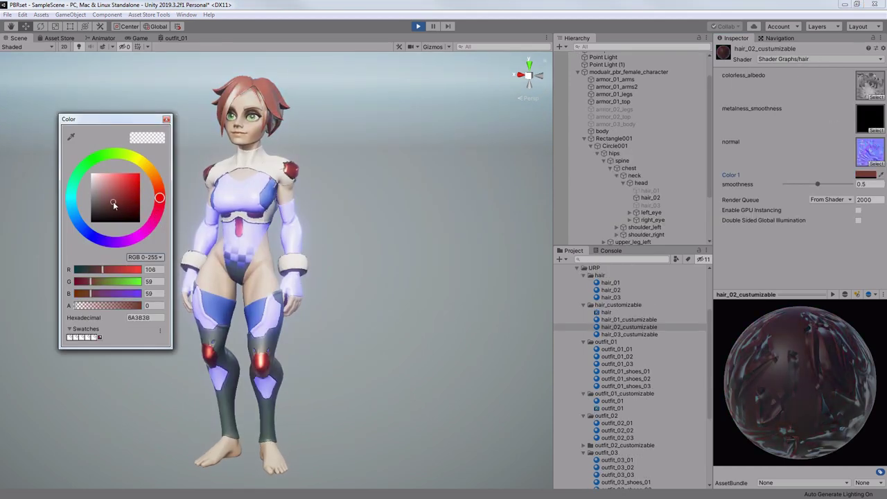
Set hair Color 1 to green (2E9A44) and apply a different skin material to the body.
left_click_drag(142, 174, 115, 152)
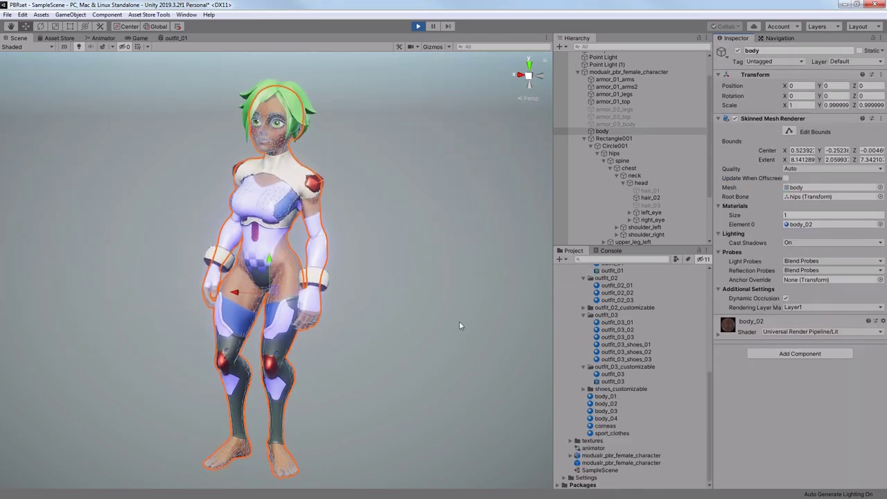
left_click(443, 308)
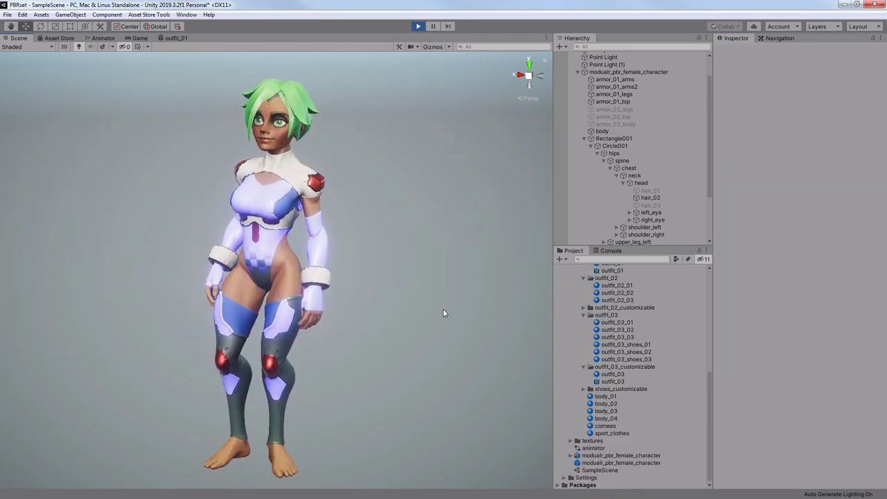
left_click(613, 131)
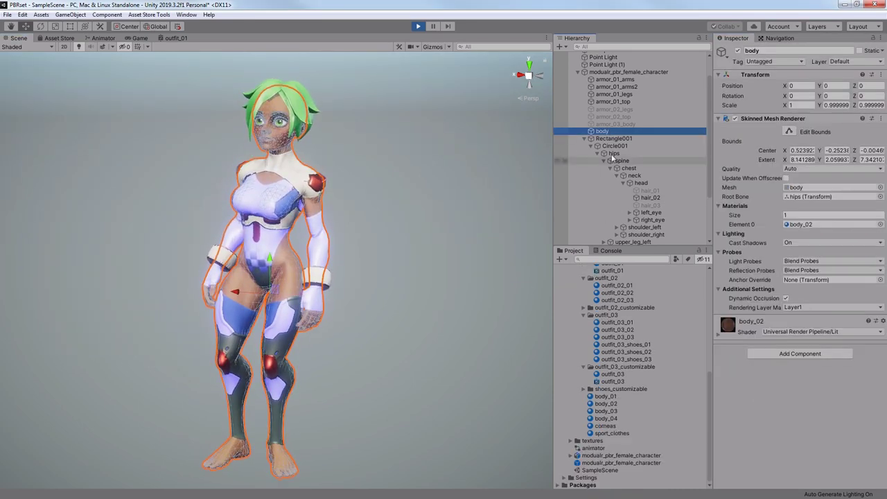
left_click(429, 318)
left_click_drag(435, 311, 436, 301, "alt")
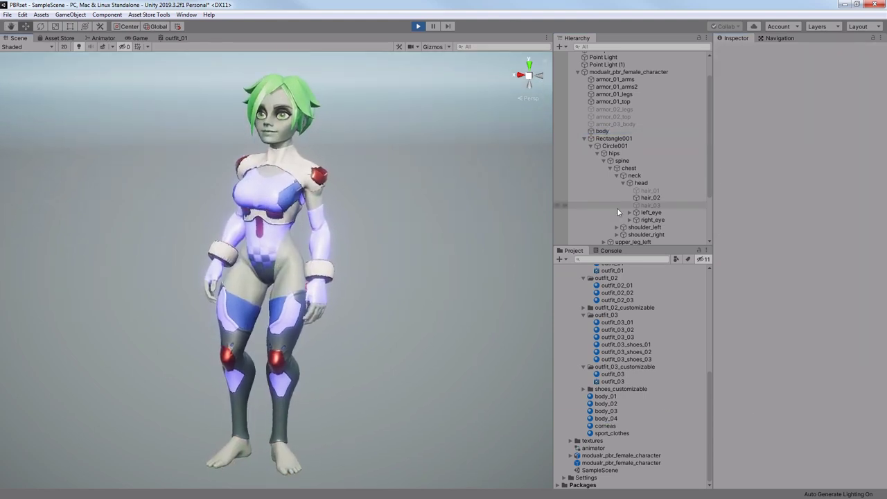
Swap the body to a dark-skin material and check it from another angle.
left_click(608, 132)
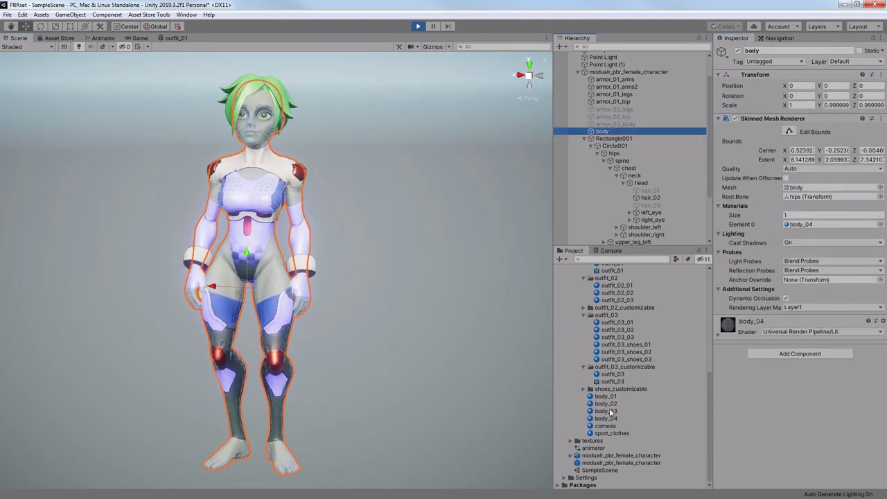
left_click(432, 291)
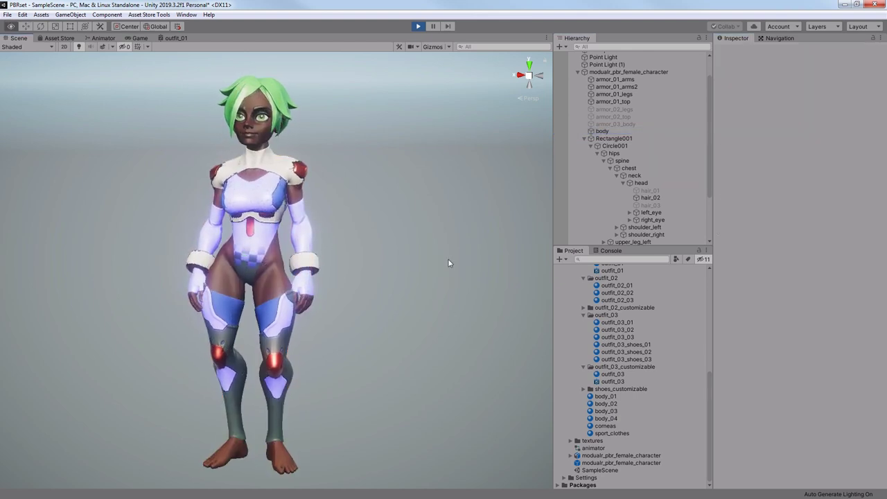
left_click_drag(447, 259, 408, 264, "alt")
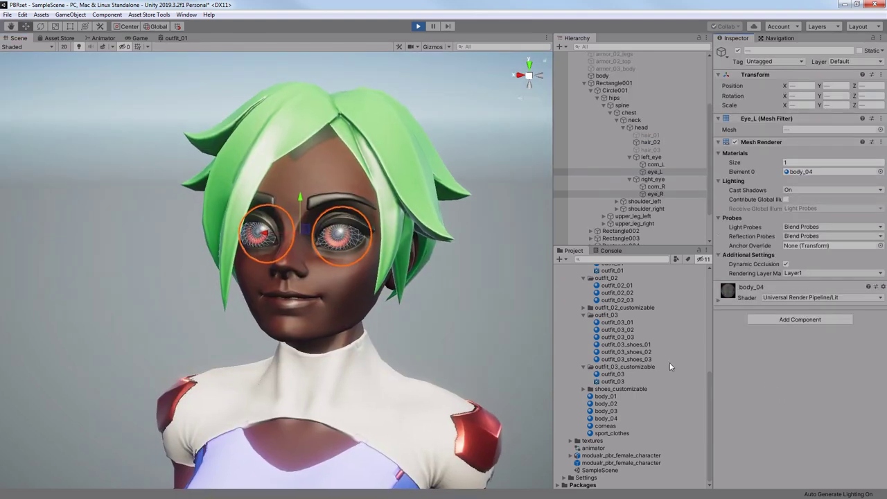
Orbit and zoom around the white-haired, orange-and-pink armoured character as her animations play.
left_click(488, 343)
left_click_drag(488, 343, 518, 328, "alt")
scroll(518, 329, "down", 5)
middle_click_drag(517, 329, 426, 212)
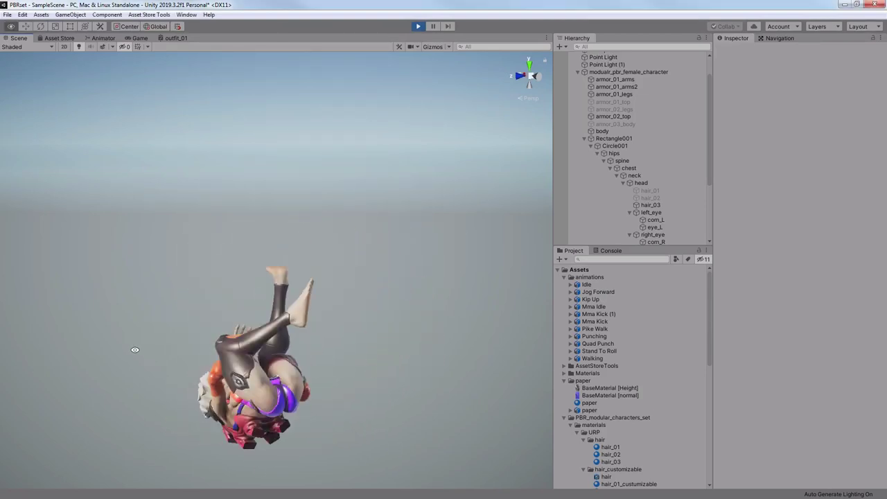
left_click_drag(153, 352, 242, 361, "alt")
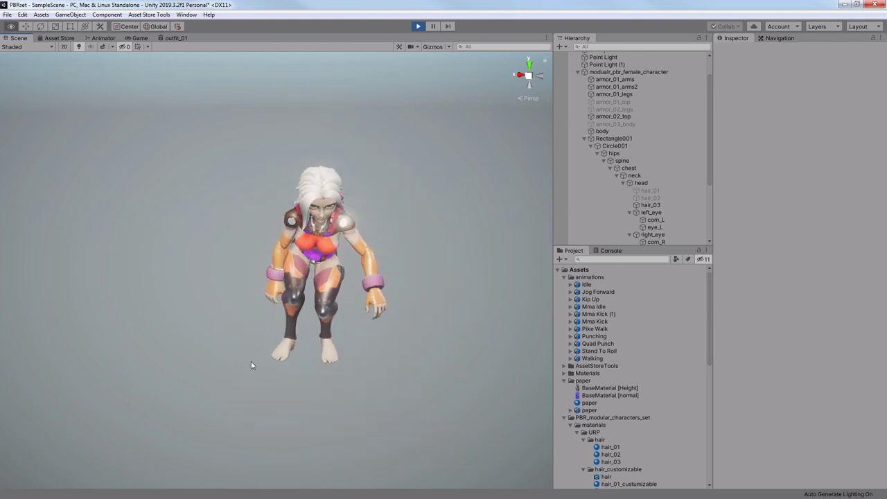
left_click_drag(251, 365, 187, 334, "alt")
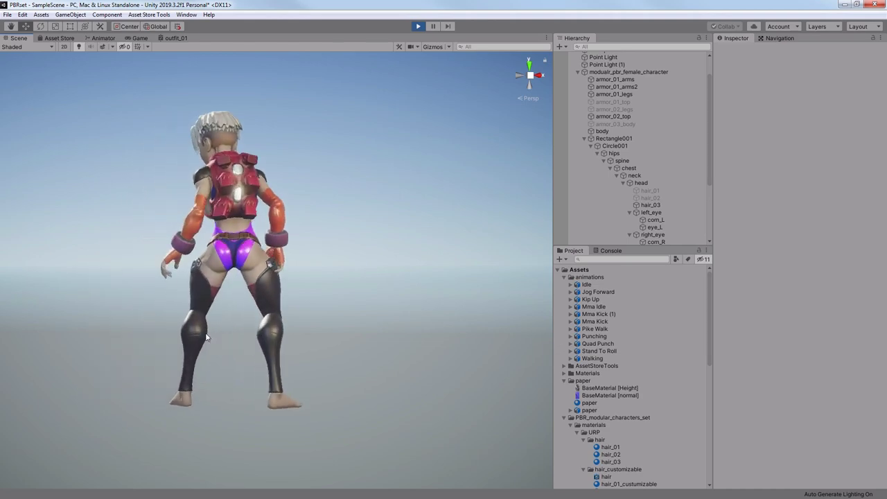